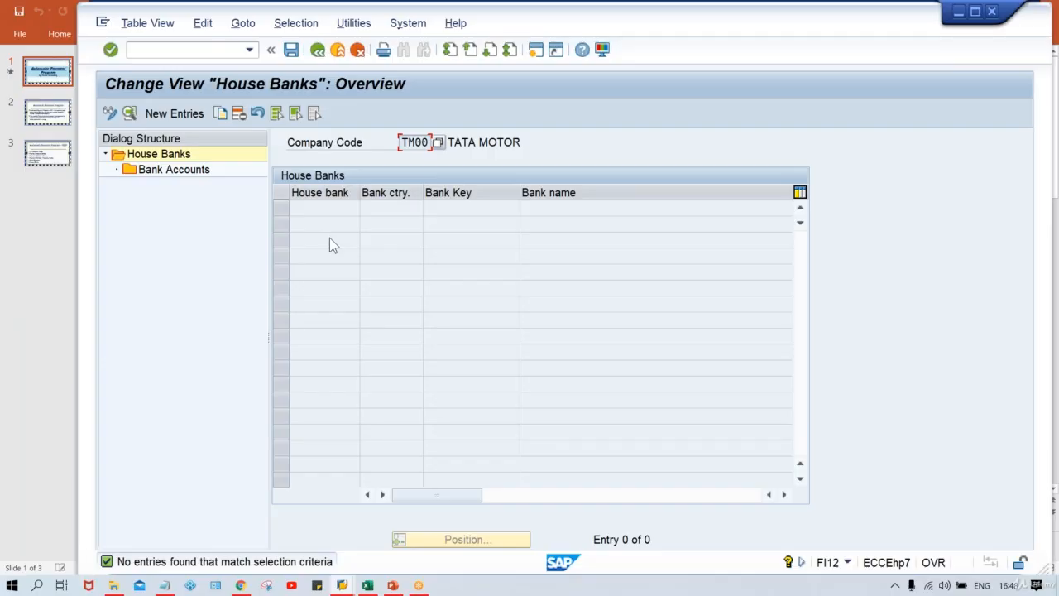
Create a new house bank entry HDFC for company code TM00 with bank country IN and bank key HDFC
click(163, 117)
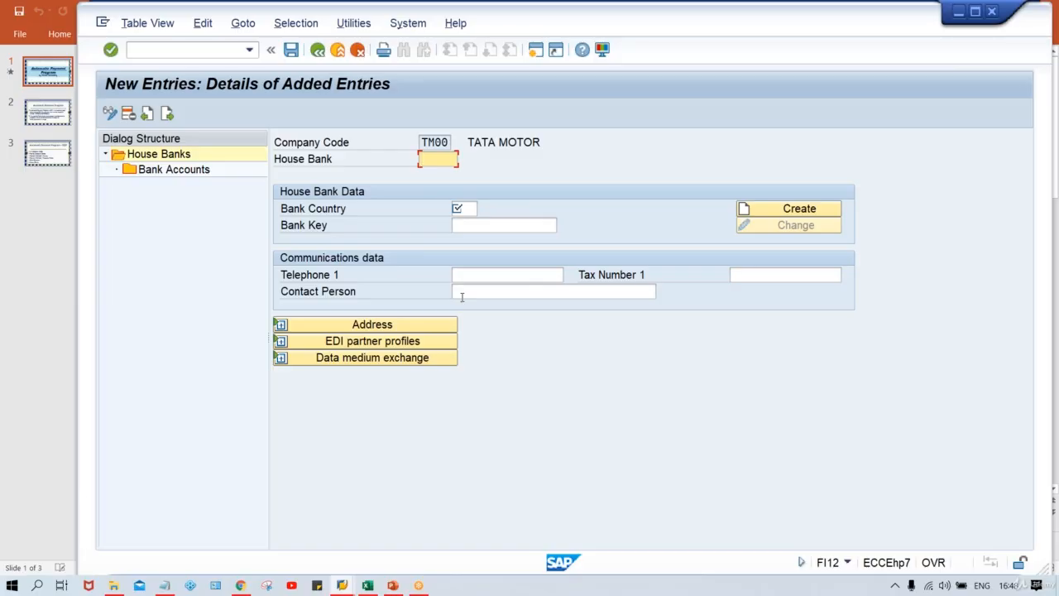
text(HDFC)
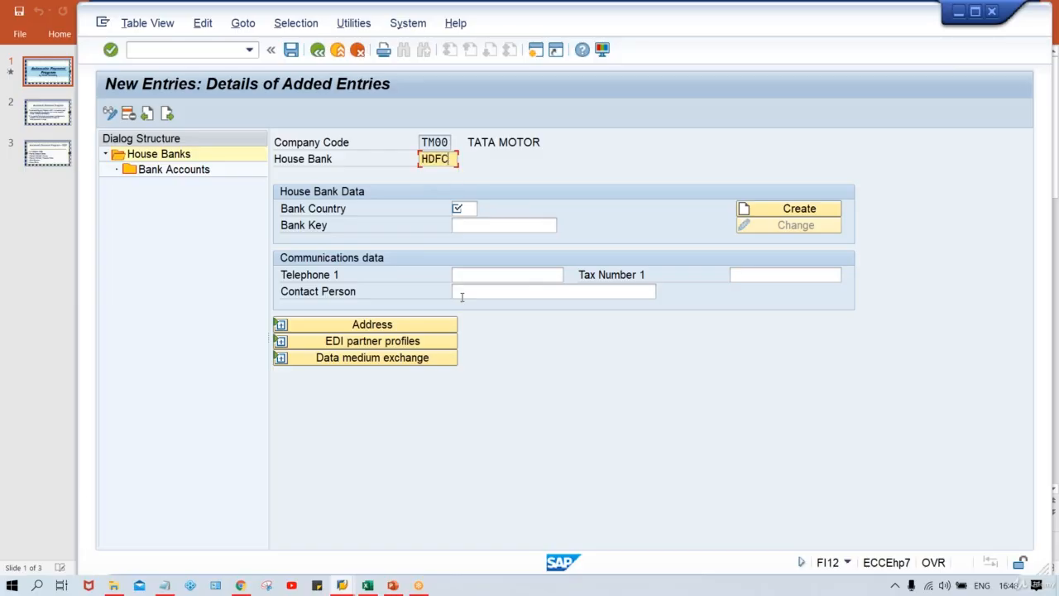
key(Tab)
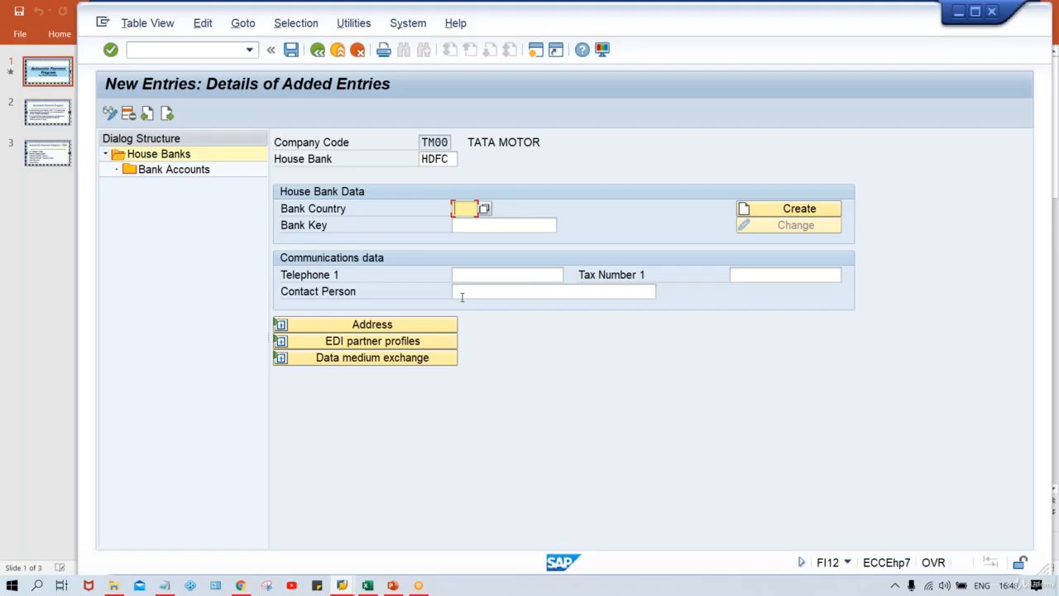
text(IN)
key(Tab)
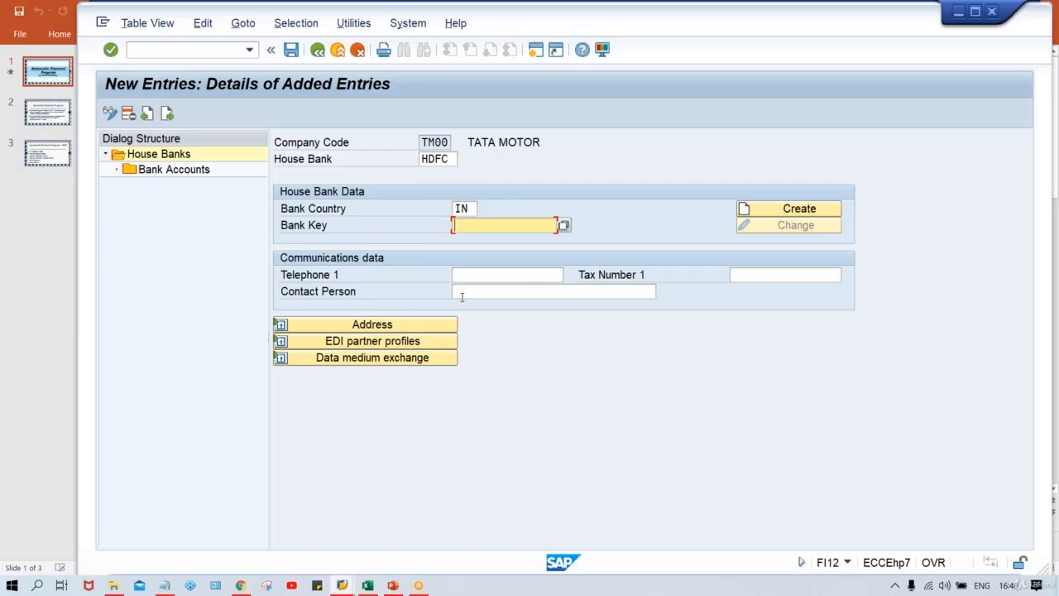
text(H)
key(Down)
key(Return)
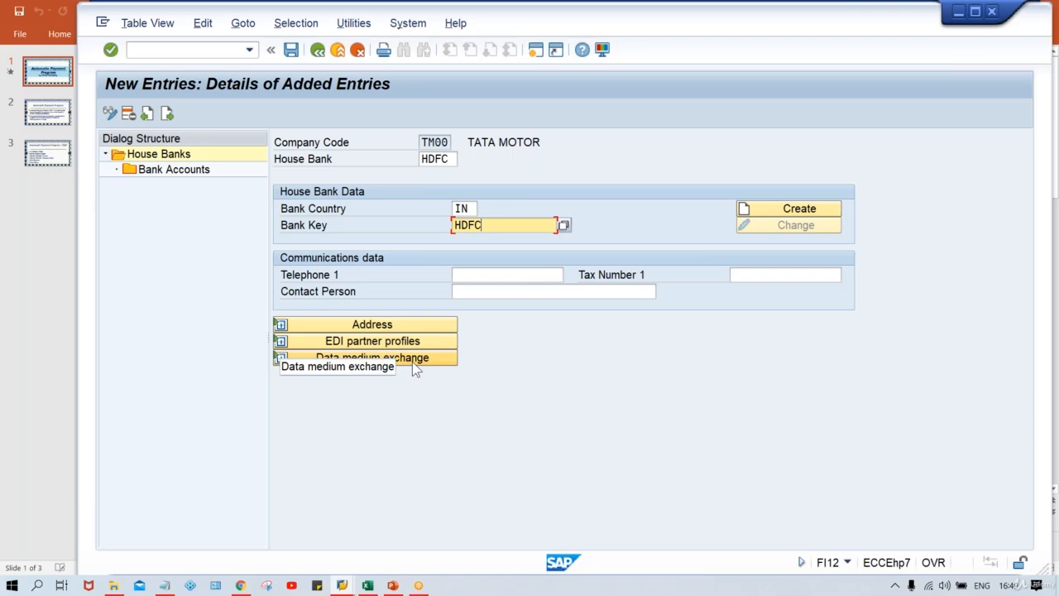
key(Return)
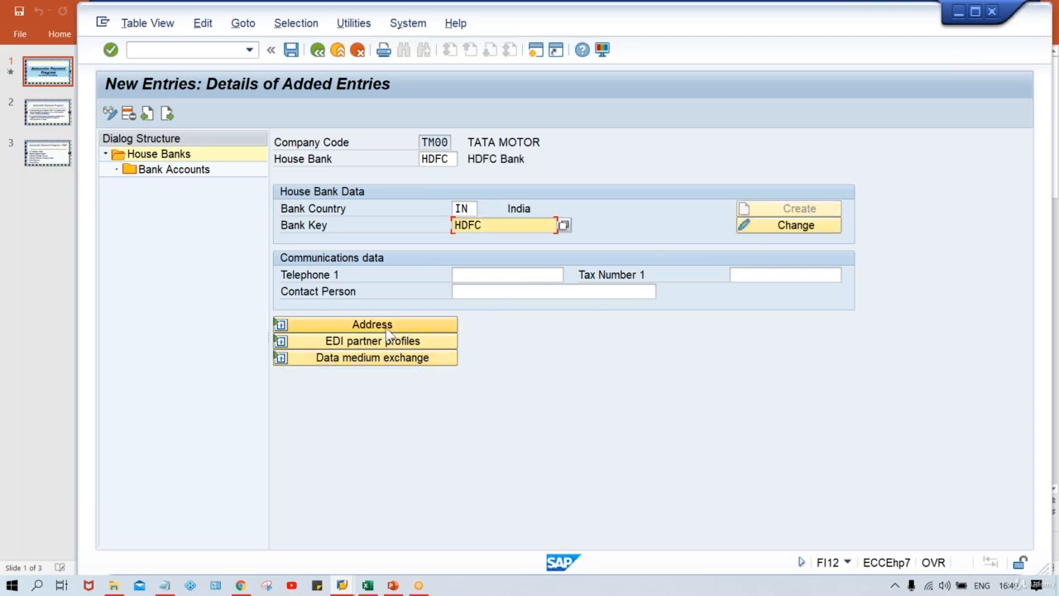
Expand the house bank's address details and check its SWIFT/BIC code against the bank key
click(281, 325)
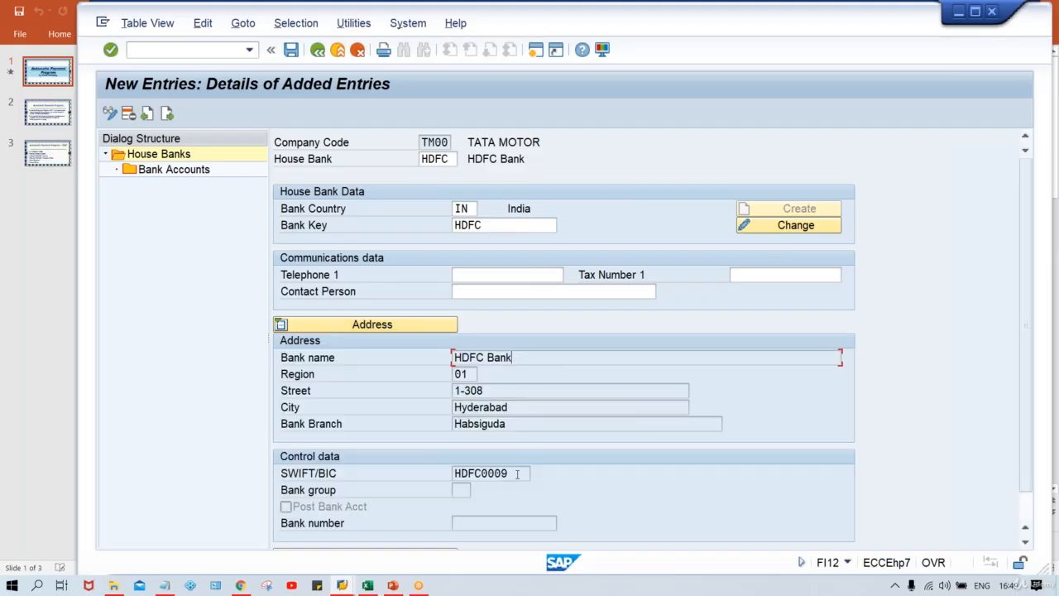
double_click(504, 474)
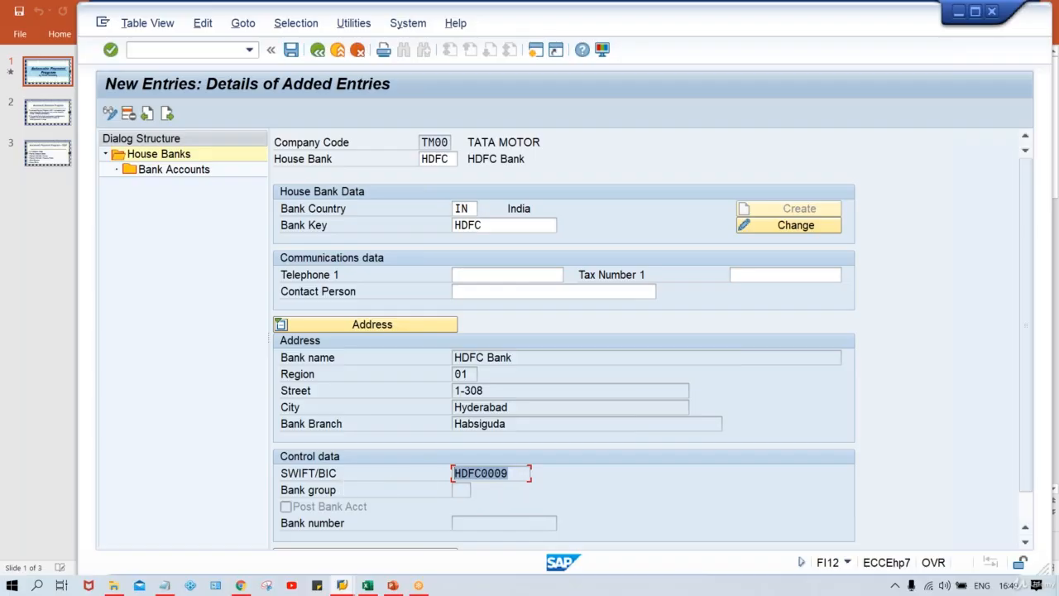
click(497, 225)
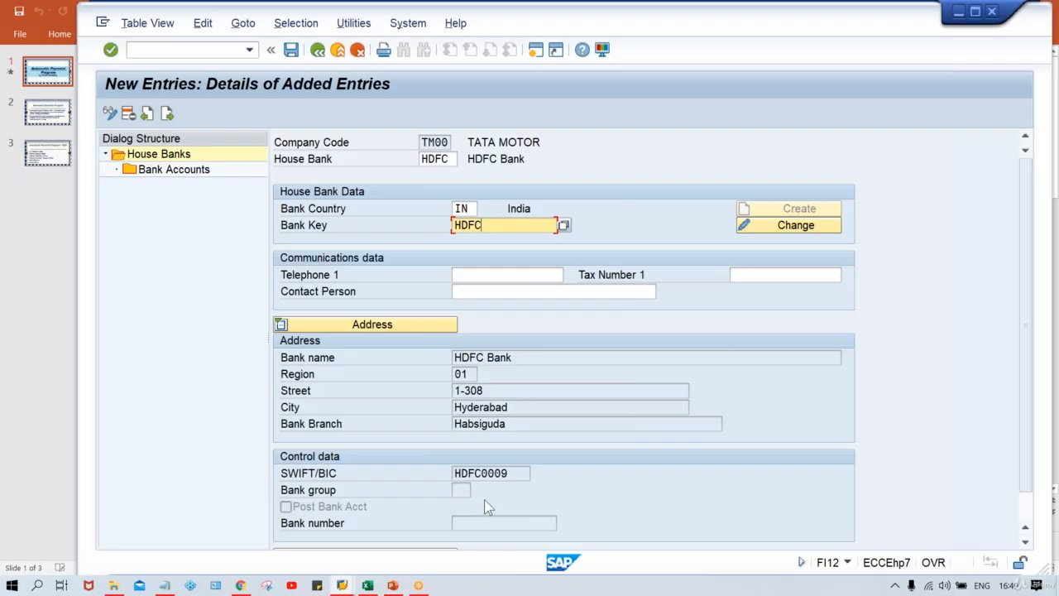
drag(515, 472, 419, 471)
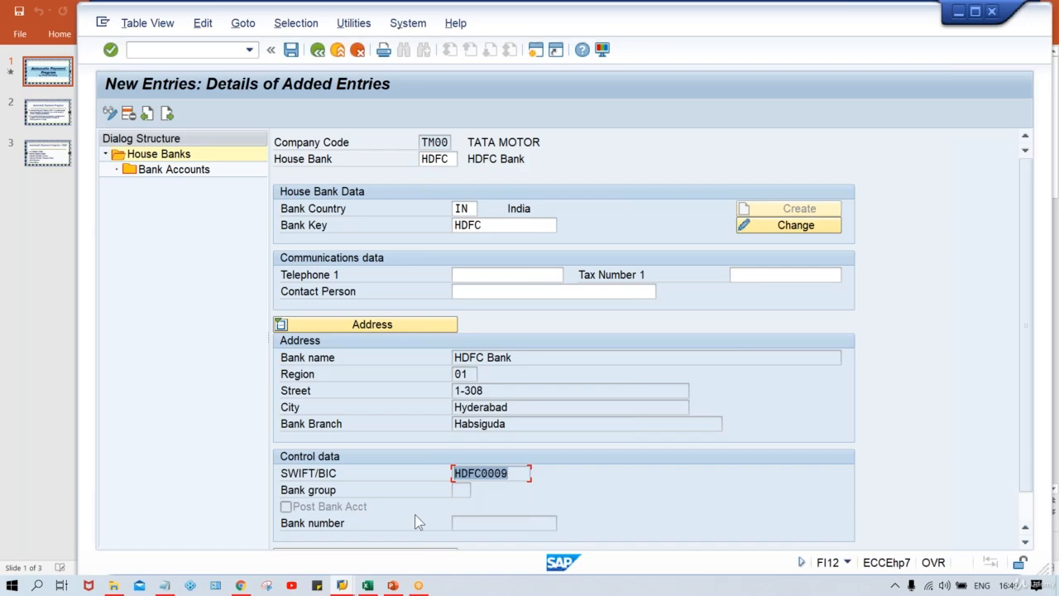
Add a bank account to the HDFC house bank with account ID HDFC1, description HDFC BANK ACT and the suggested bank account number
double_click(187, 171)
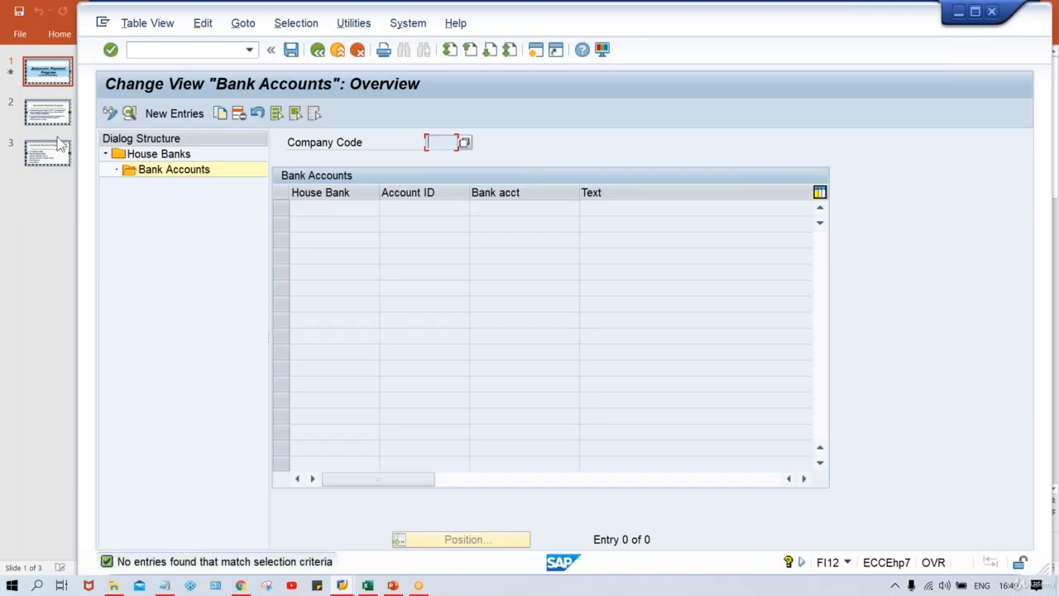
click(186, 118)
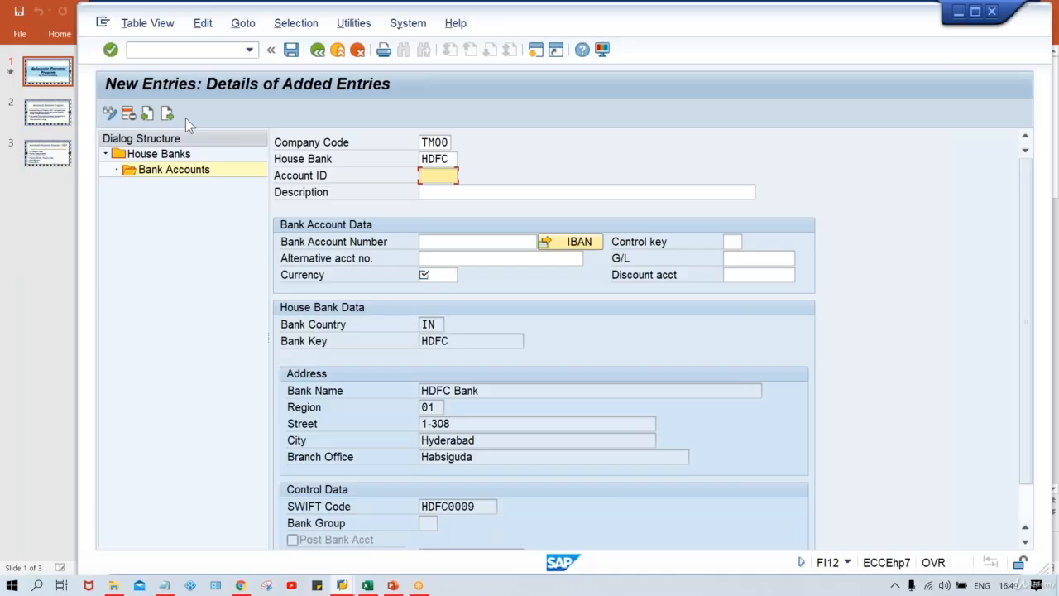
text(H)
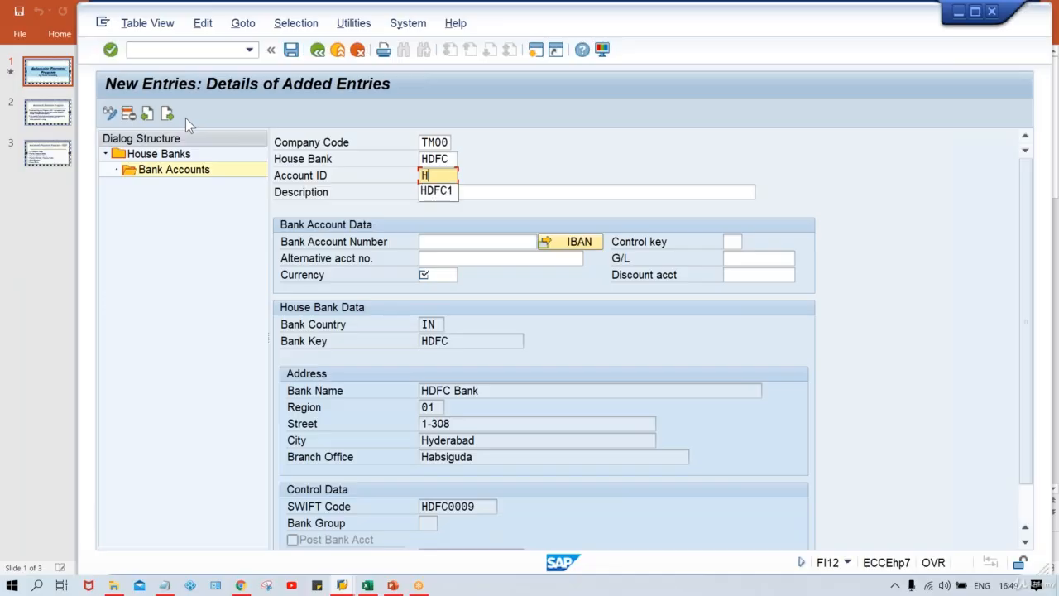
key(Return)
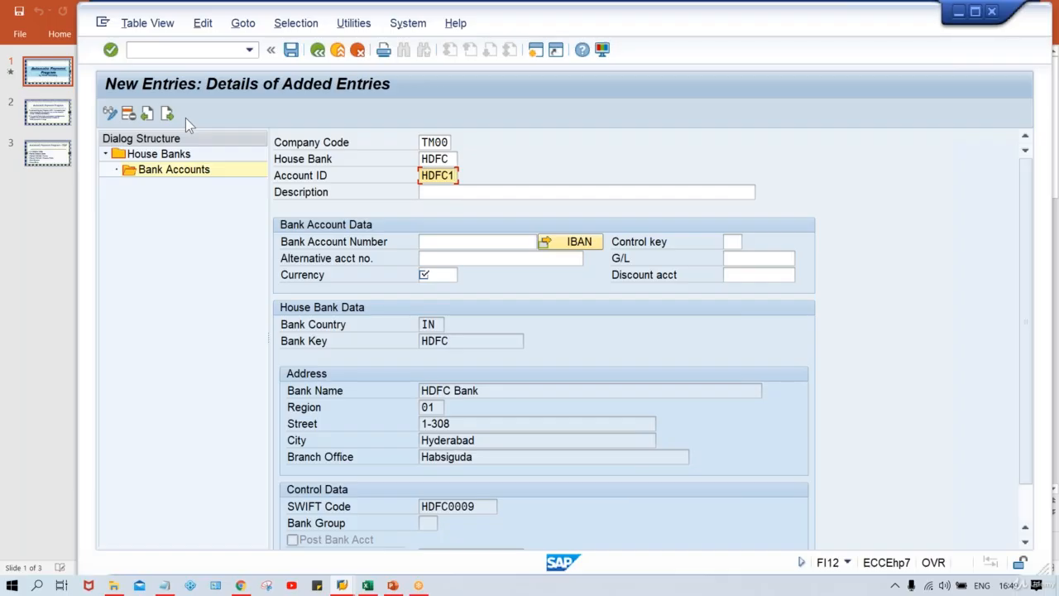
key(Tab)
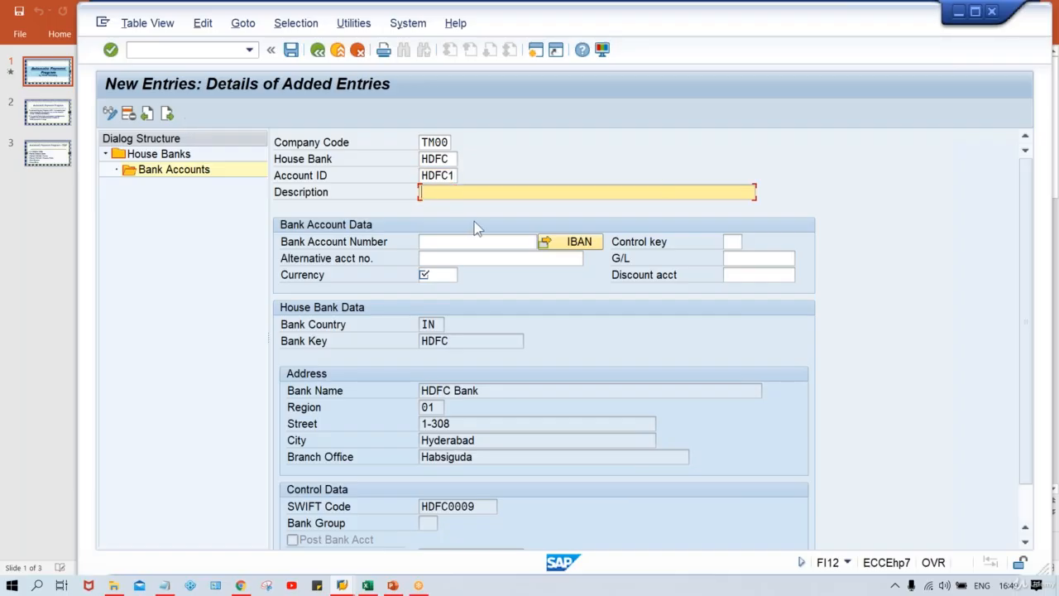
key(Down)
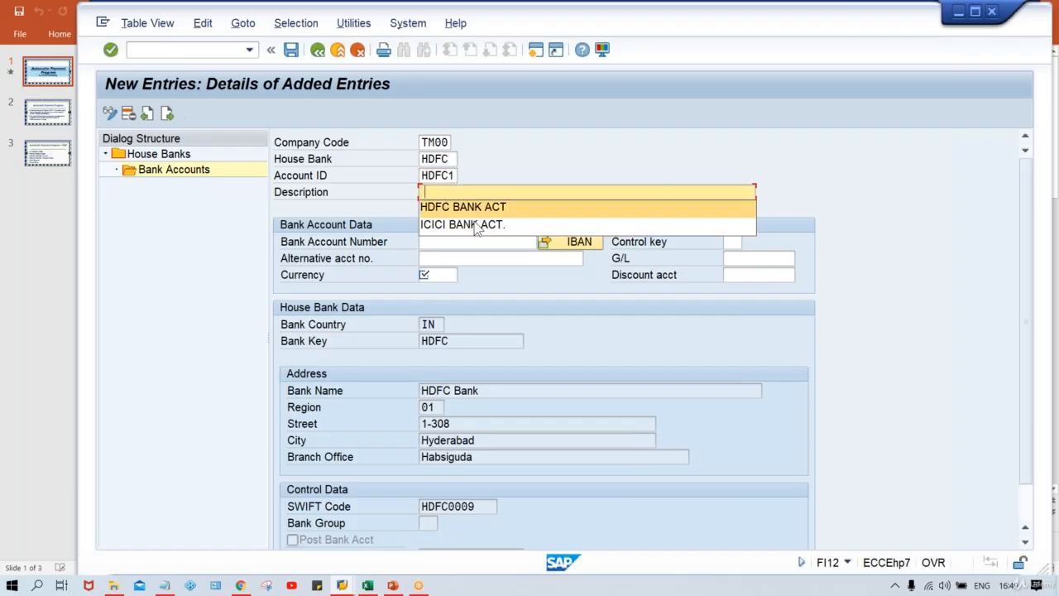
key(Return)
click(466, 247)
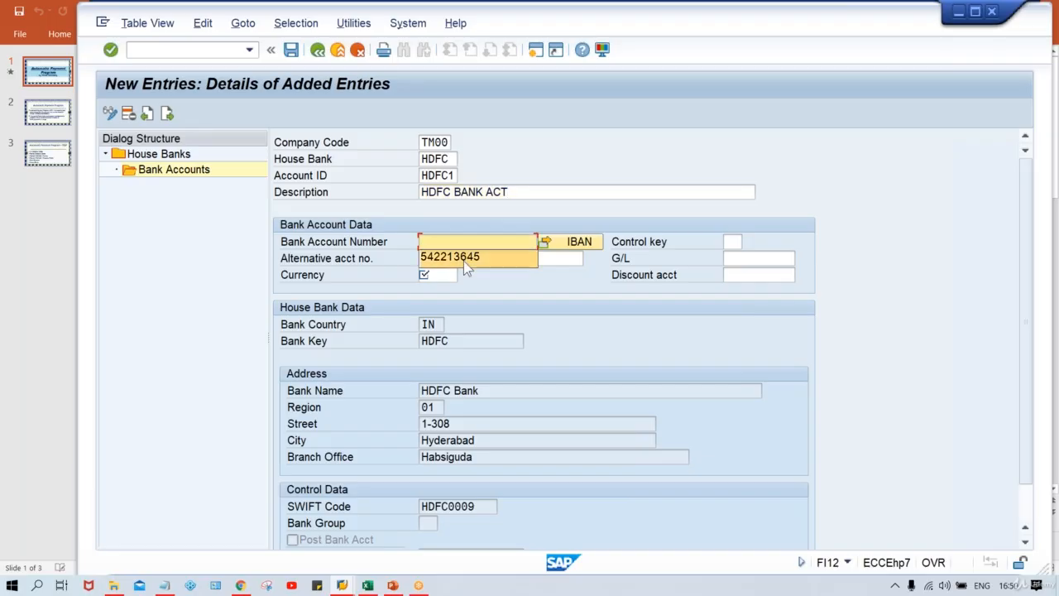
click(463, 259)
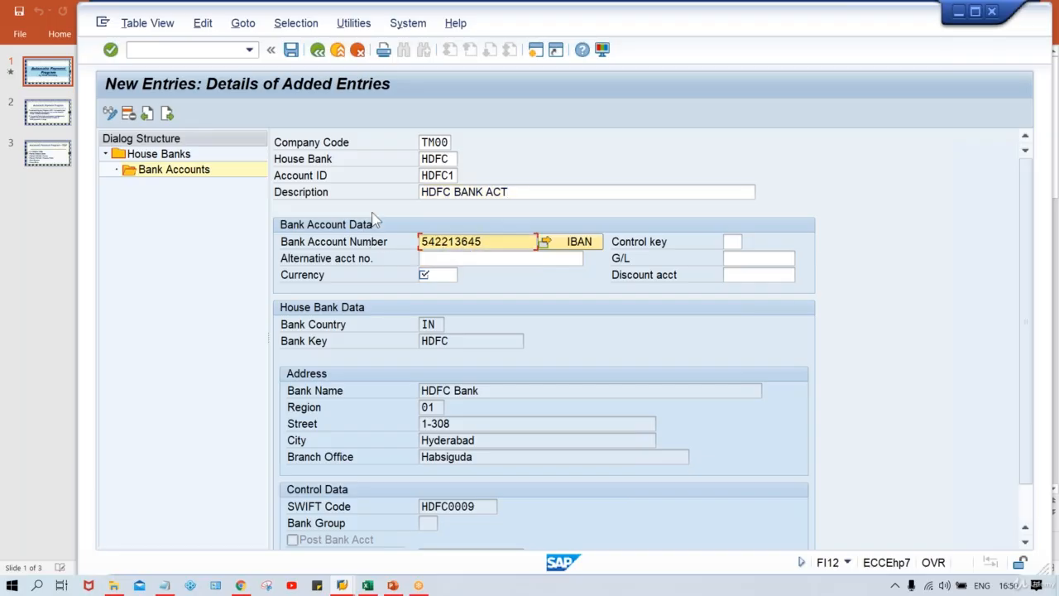
click(422, 175)
drag(421, 176, 469, 175)
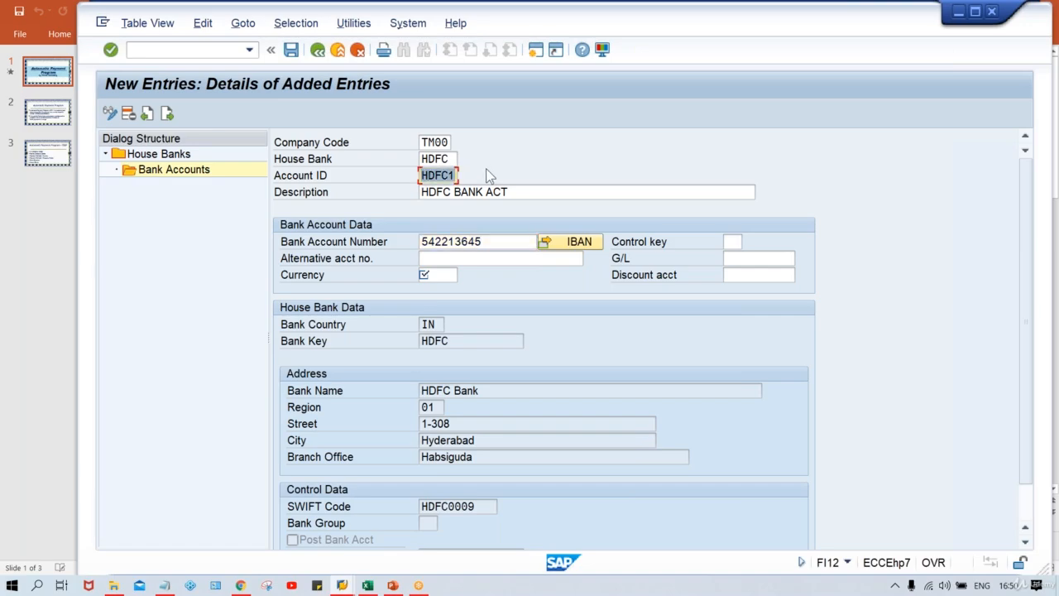
click(455, 159)
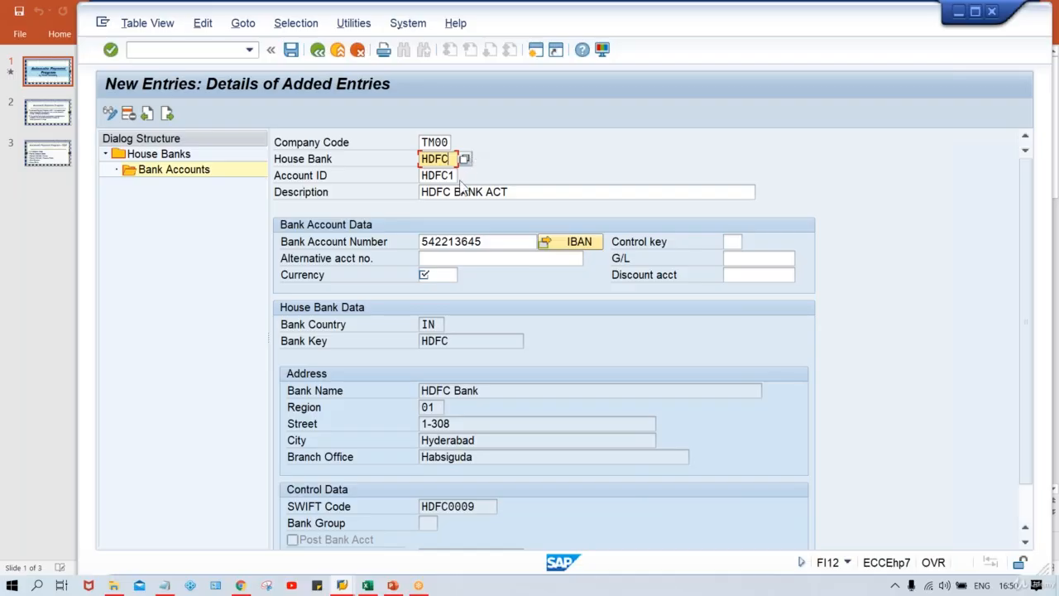
click(423, 176)
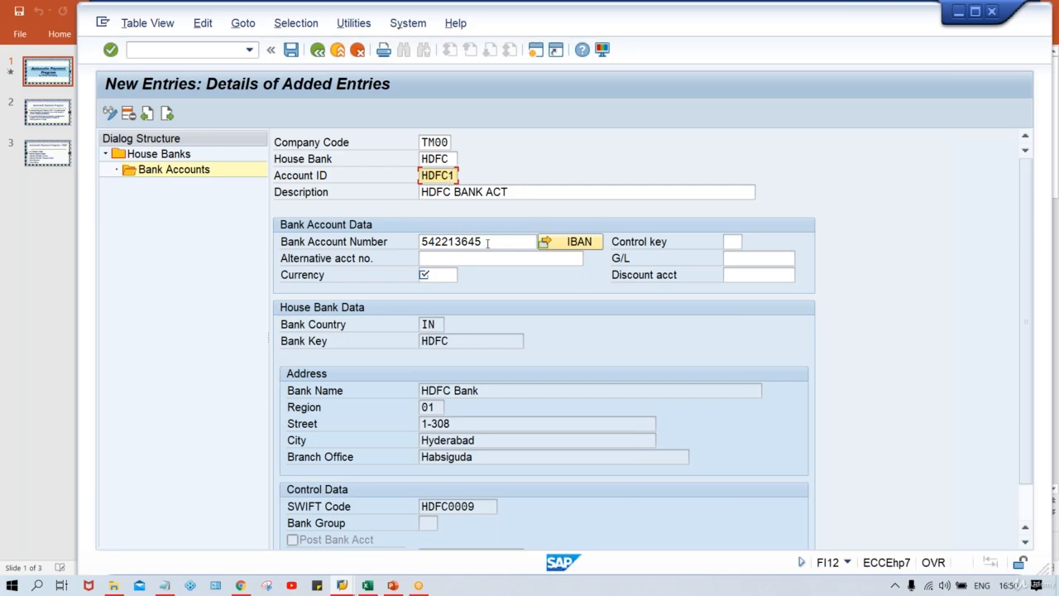
drag(487, 241, 344, 241)
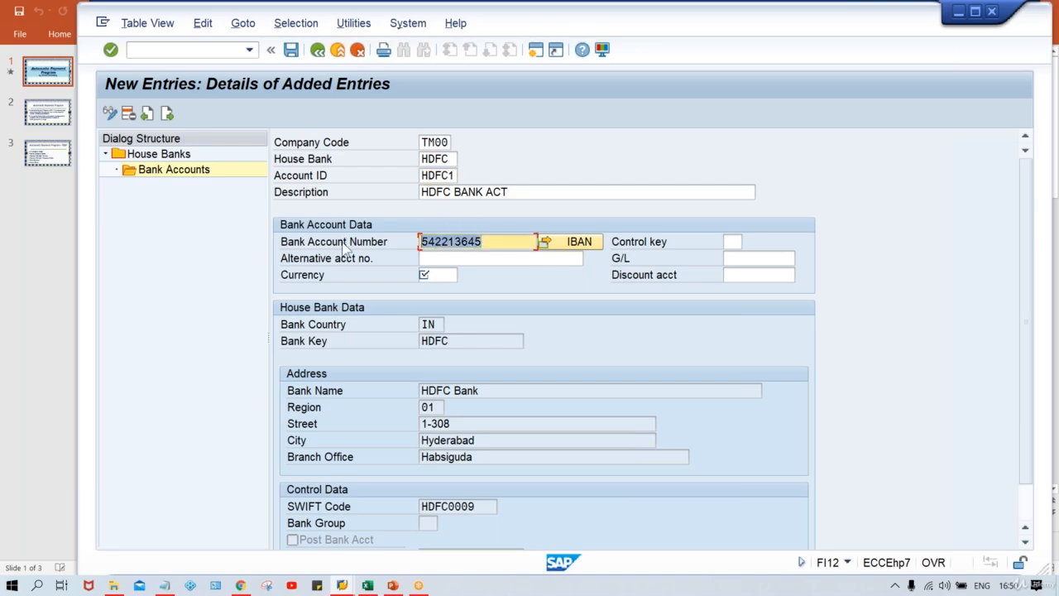
drag(499, 240, 403, 240)
Set the bank account's currency to INR and its G/L account to 1000
click(437, 274)
text(I)
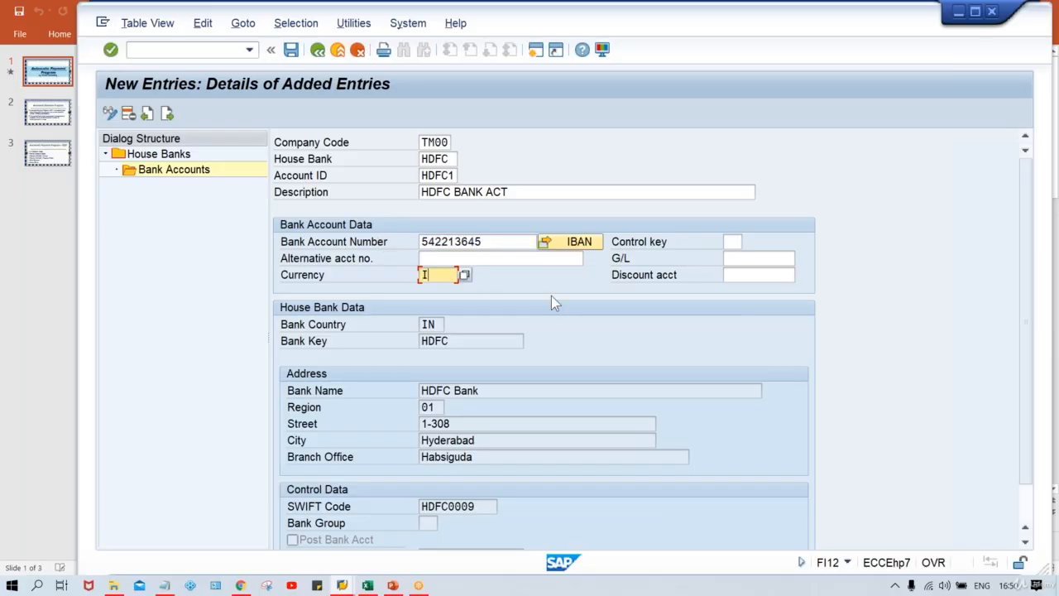
text(NR)
click(748, 258)
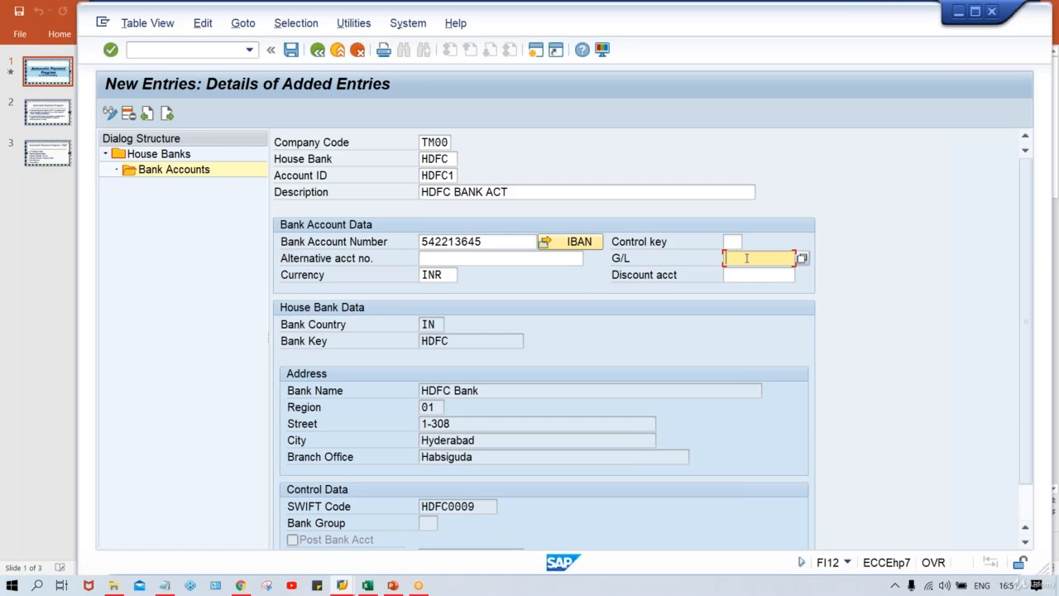
text(1000)
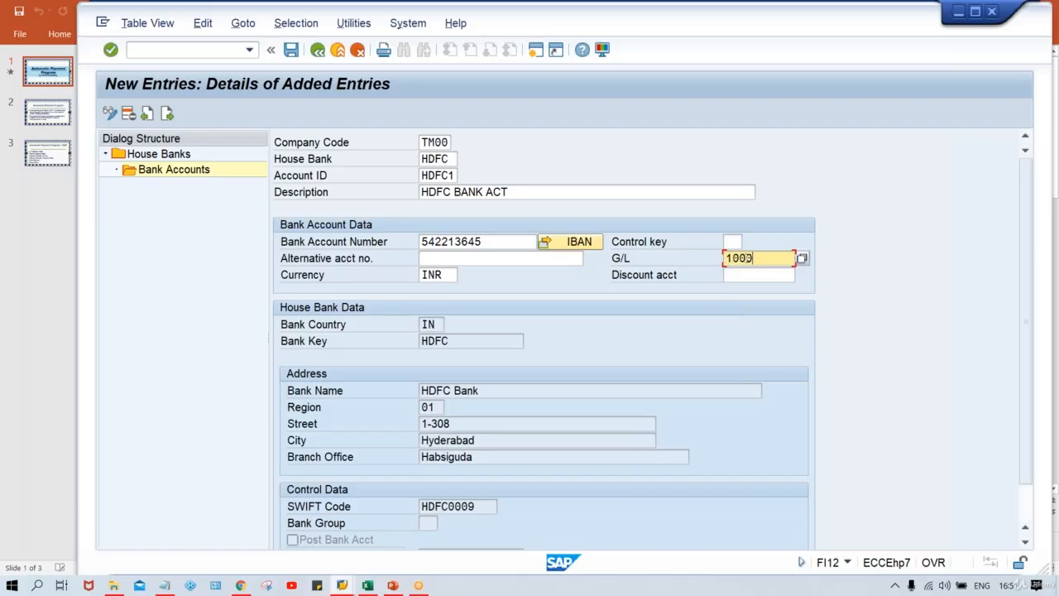
Save the house bank data to the proposed TATA MOTOR customizing request without transporting the IBAN
key(Return)
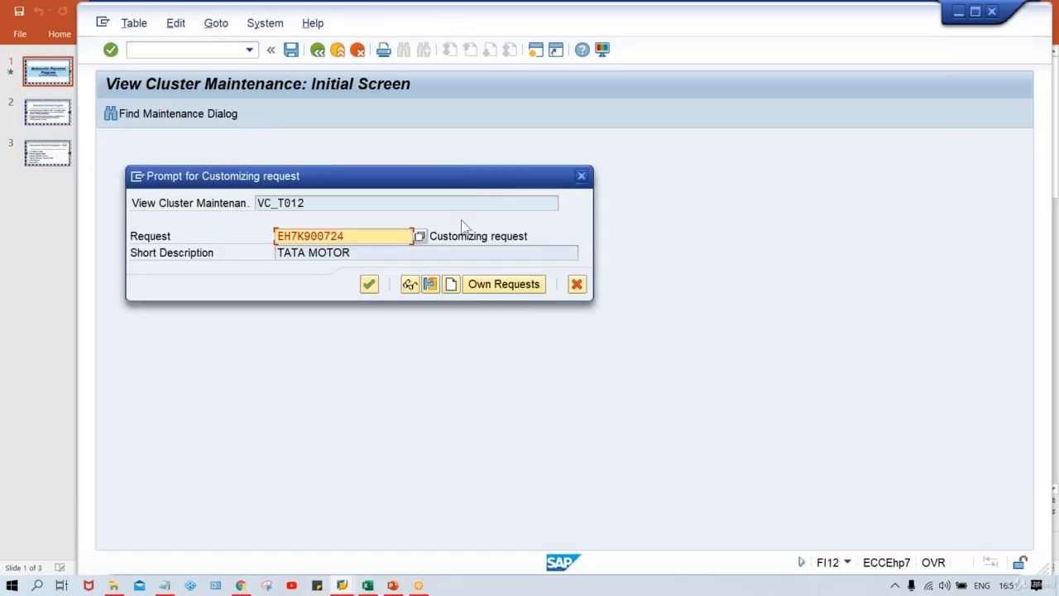
click(369, 284)
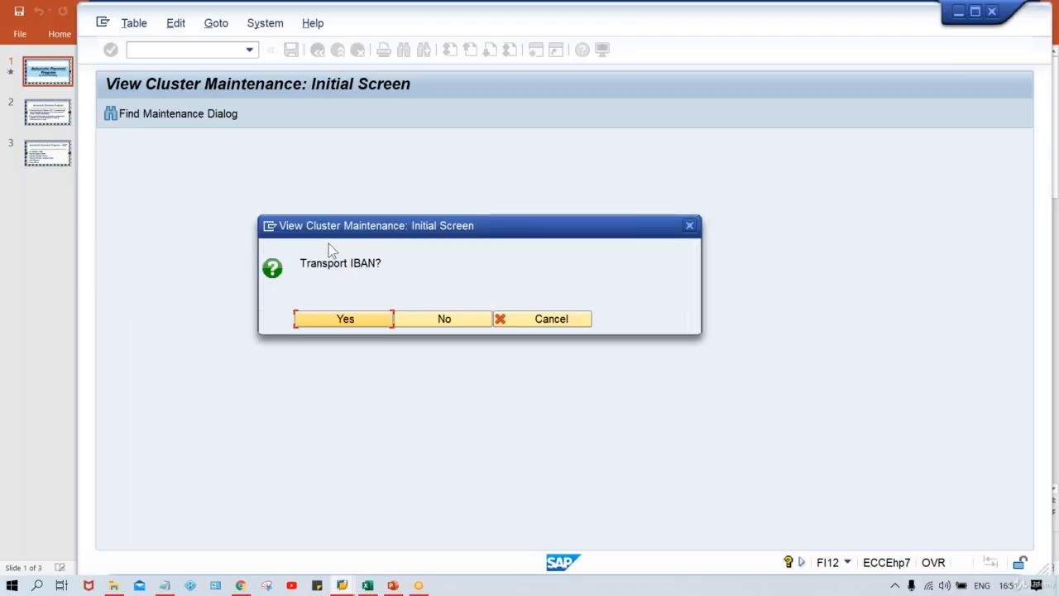
click(448, 318)
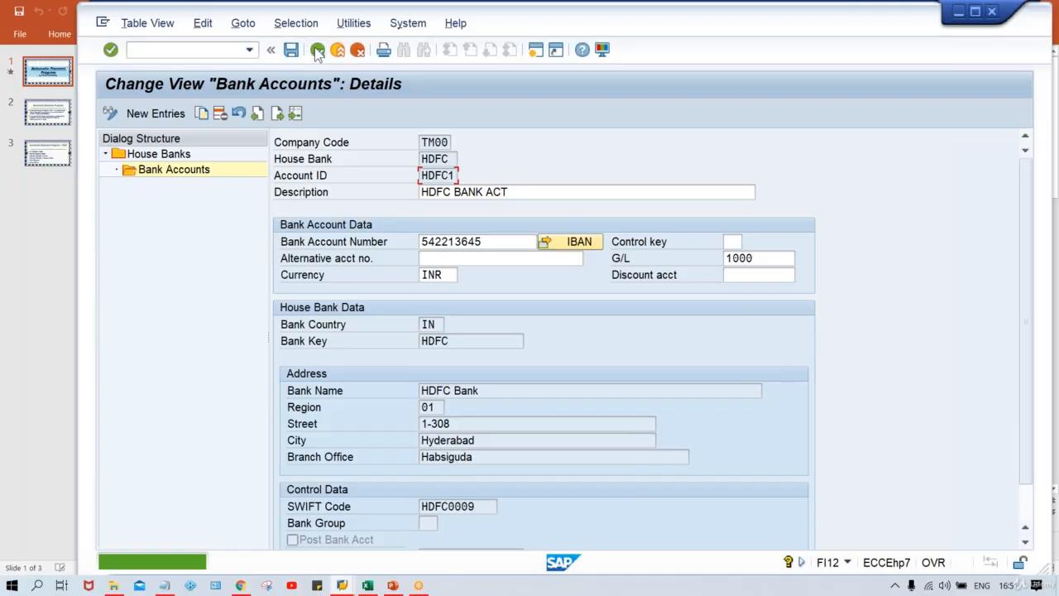
Leave house bank maintenance back to SAP Easy Access and open transaction FBZP
click(316, 52)
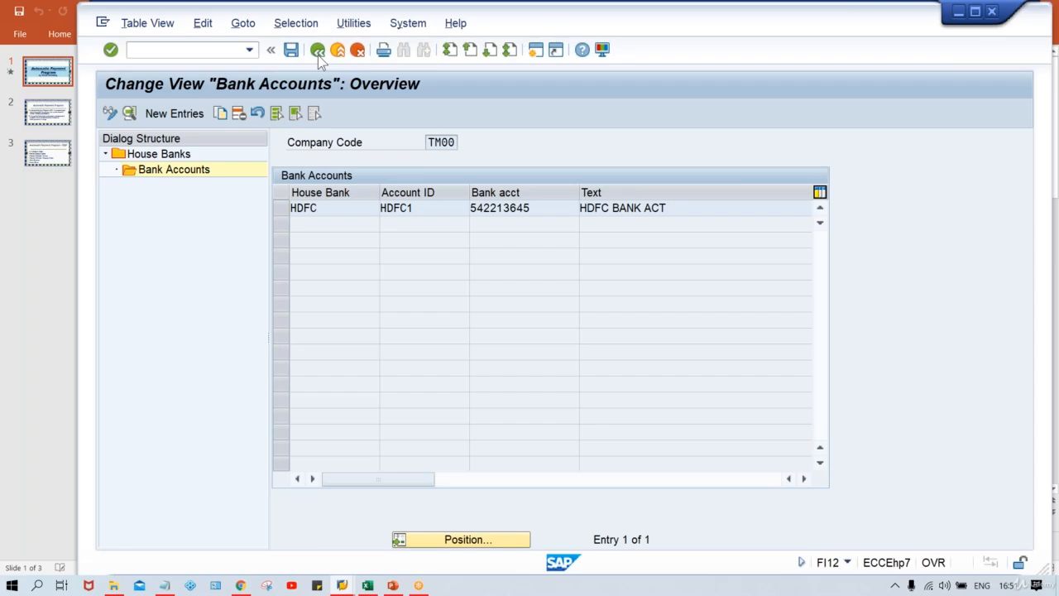
click(317, 55)
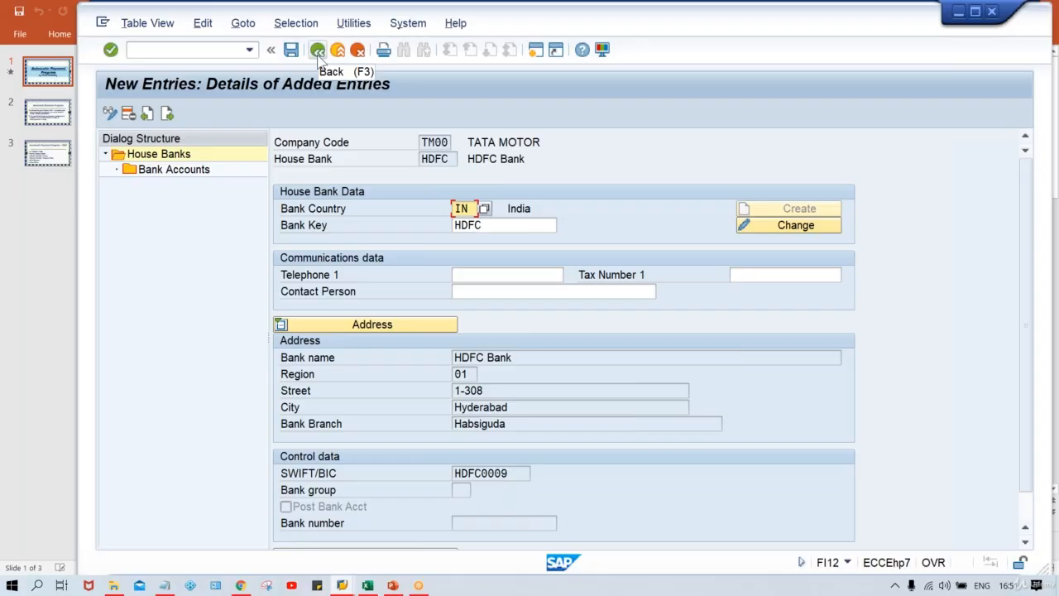
click(318, 55)
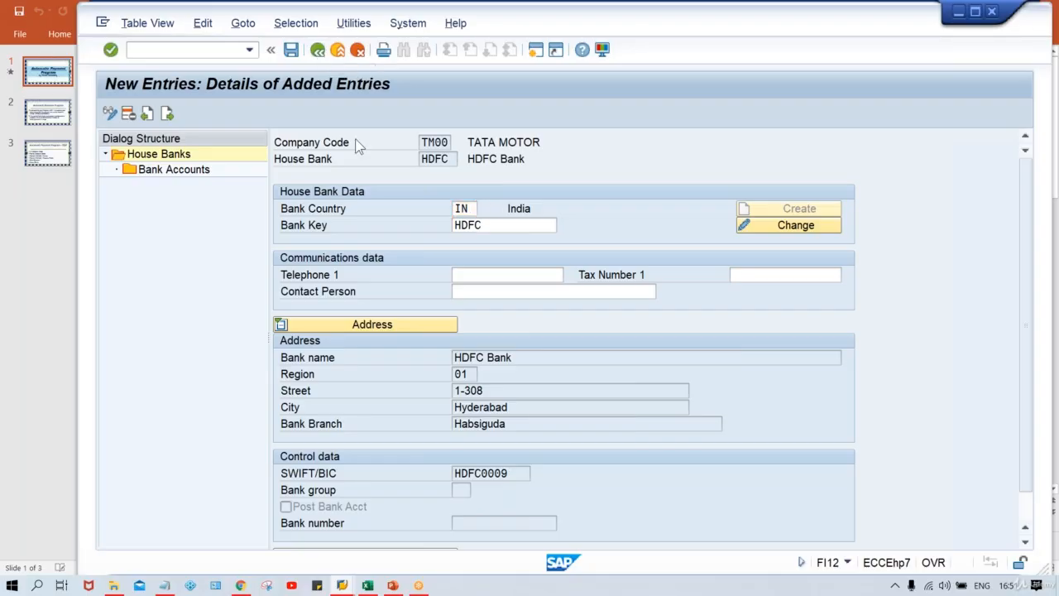
click(319, 53)
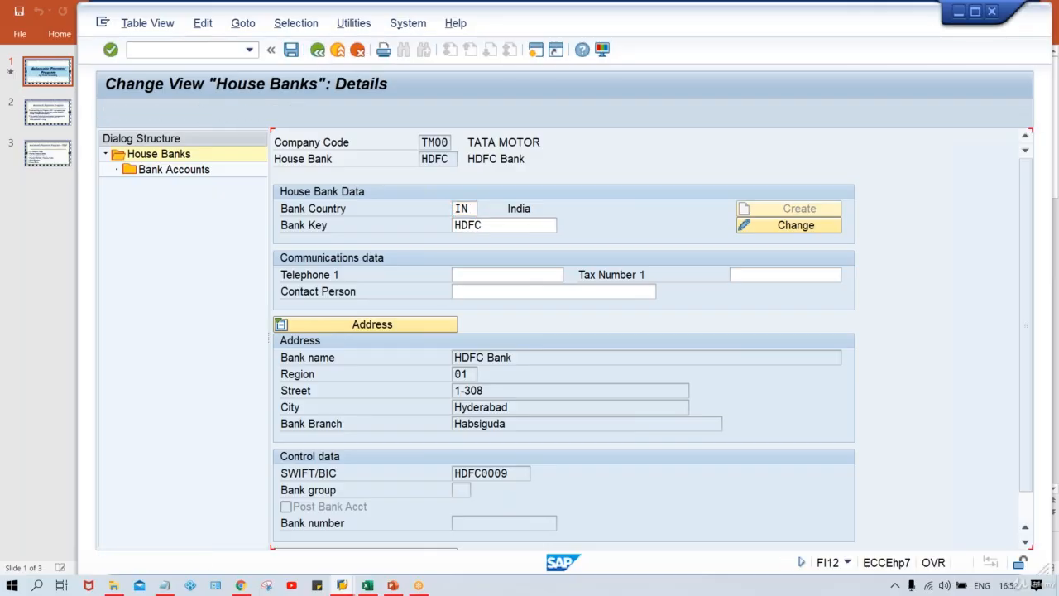
click(317, 51)
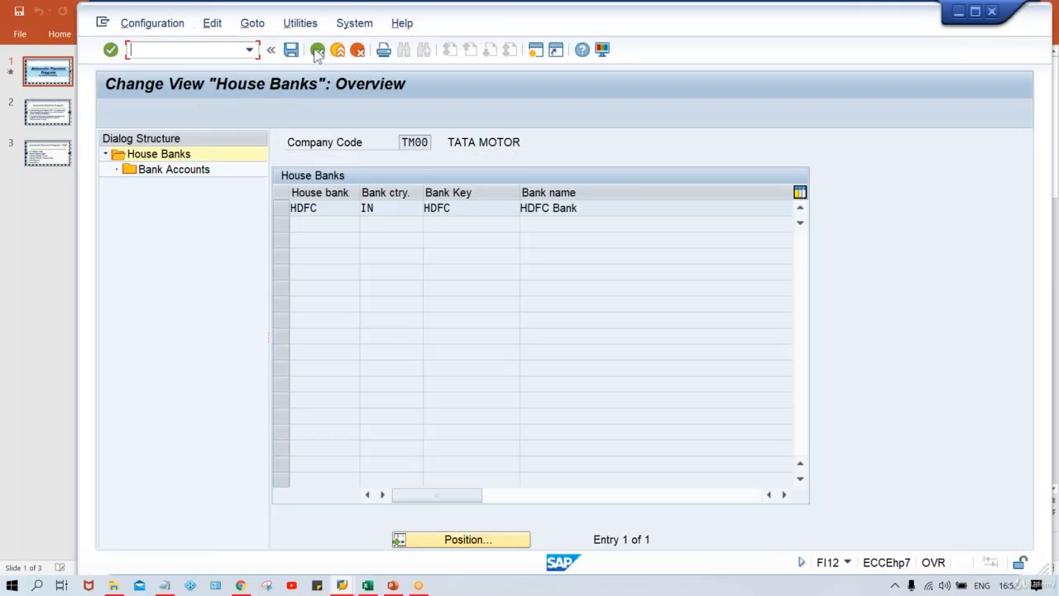
click(317, 51)
click(317, 52)
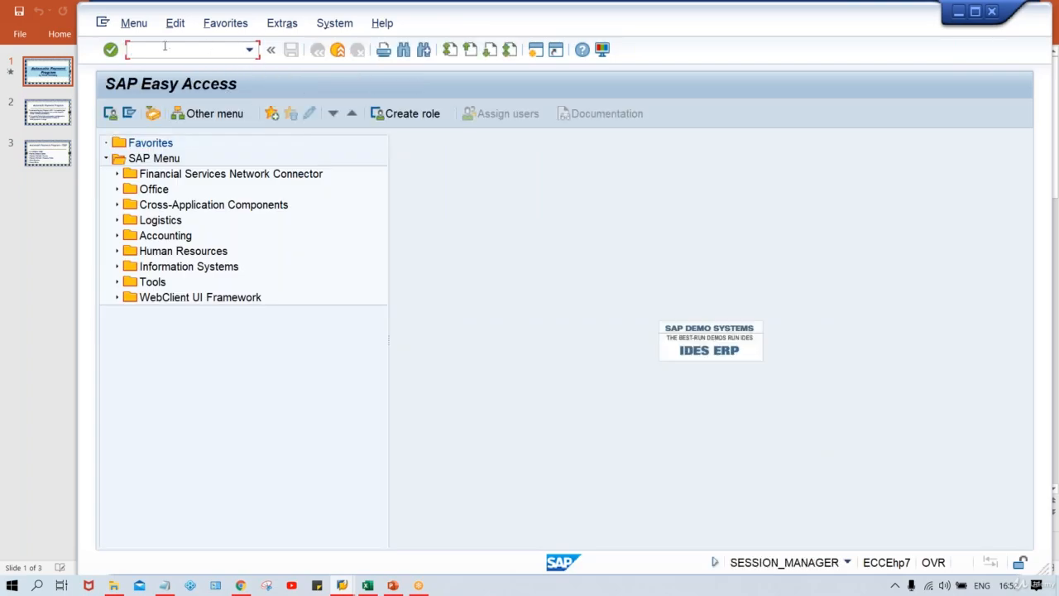
text(FBZP)
key(Return)
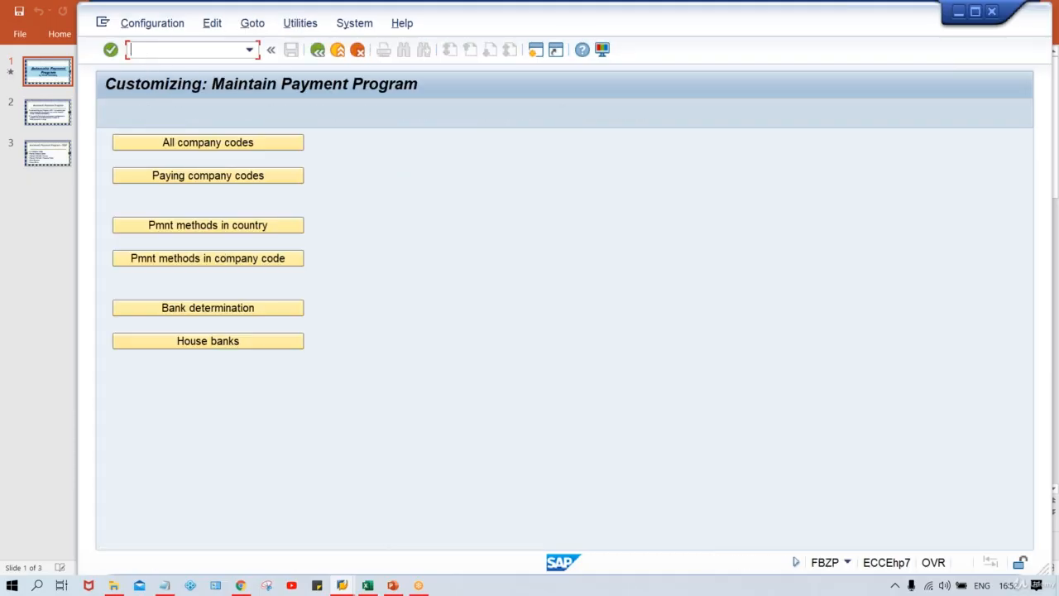
Open bank determination and display the ranking order for paying company code TM00
click(213, 315)
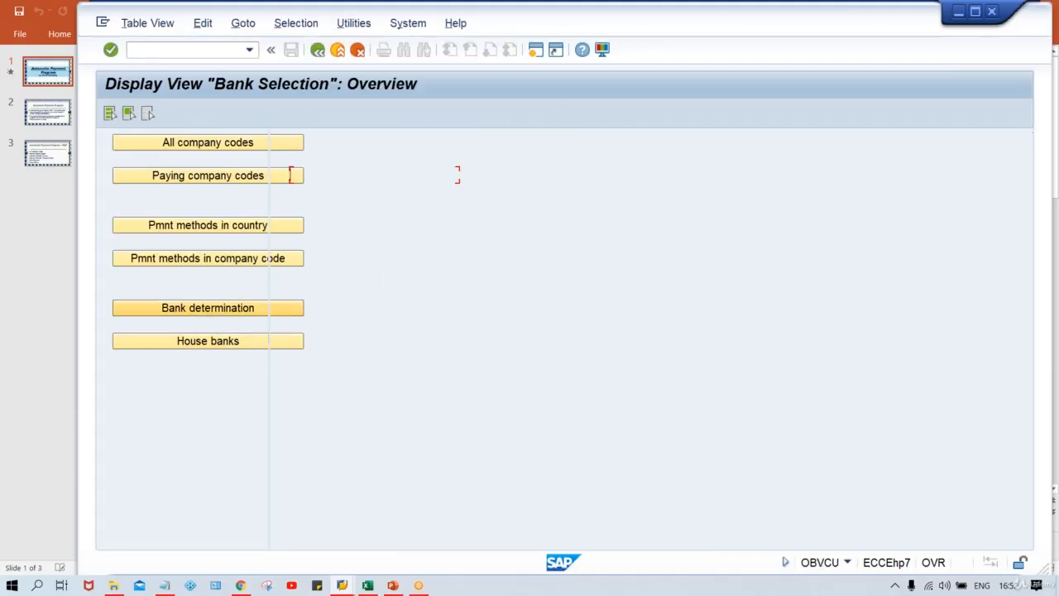
click(486, 539)
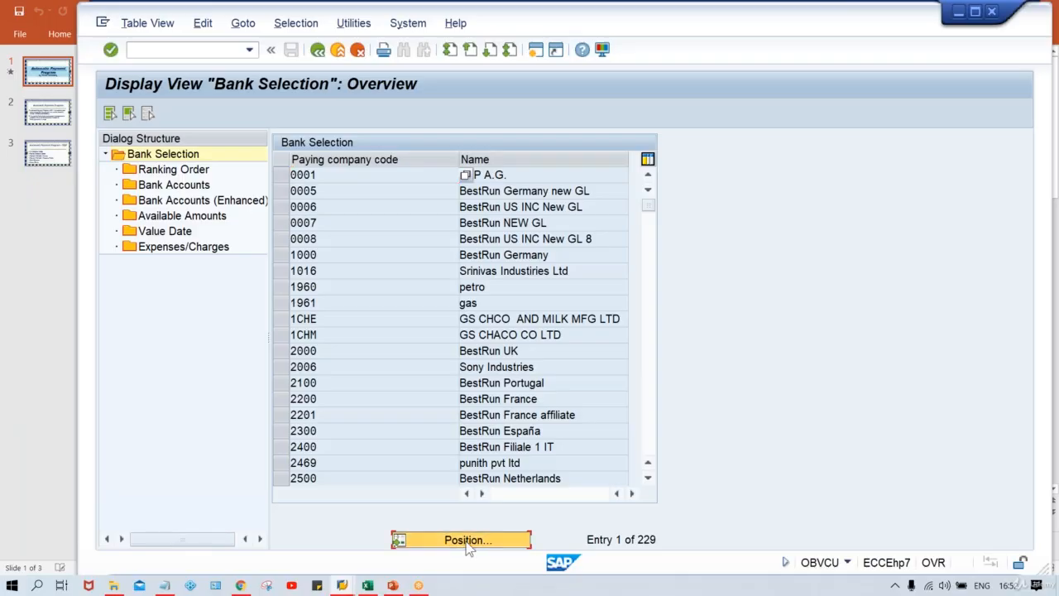
text(TM)
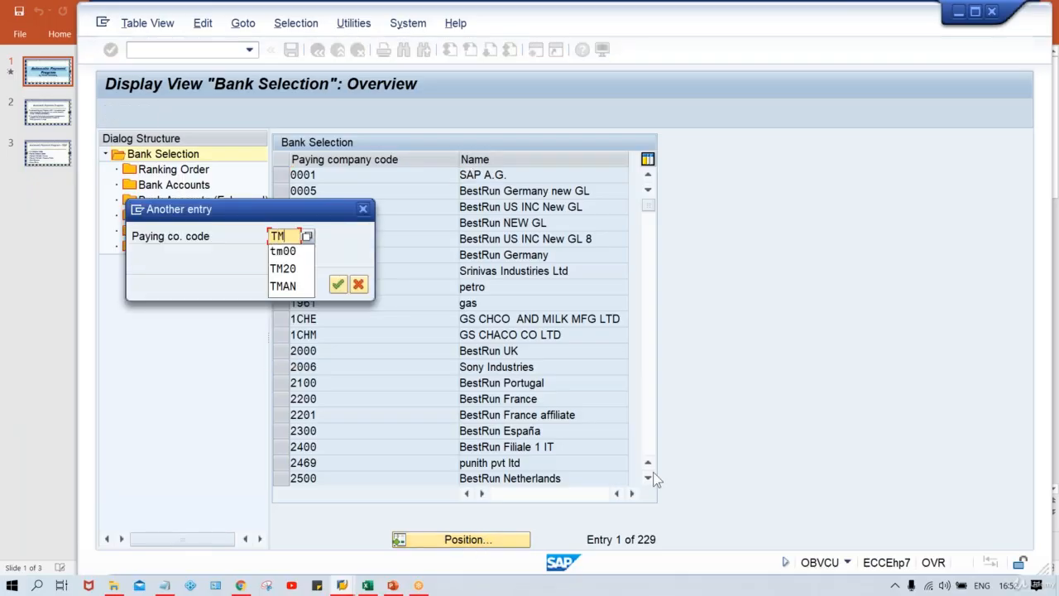
text(00)
key(Return)
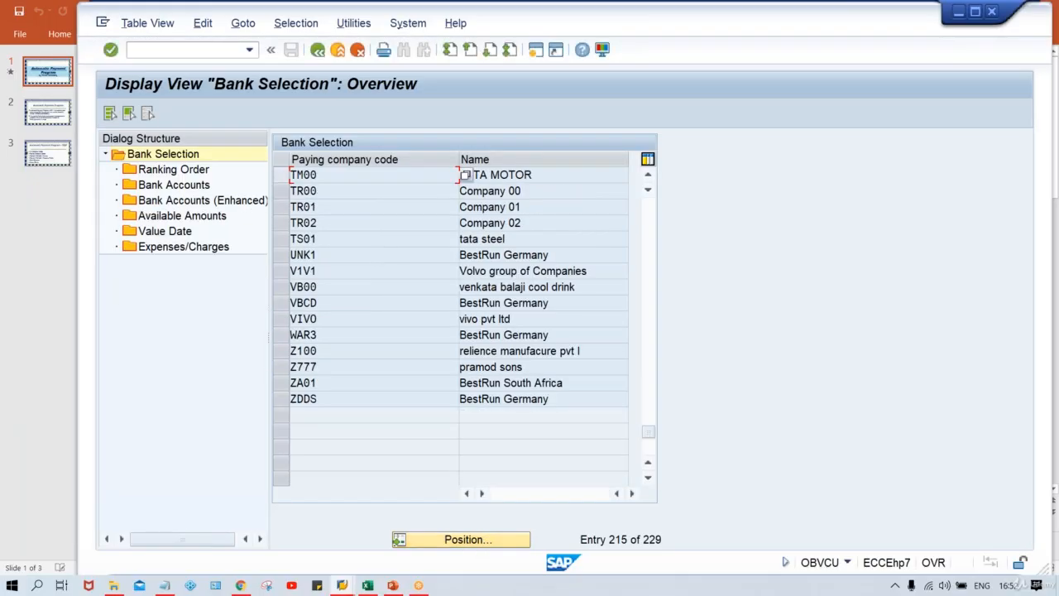
click(288, 175)
click(172, 170)
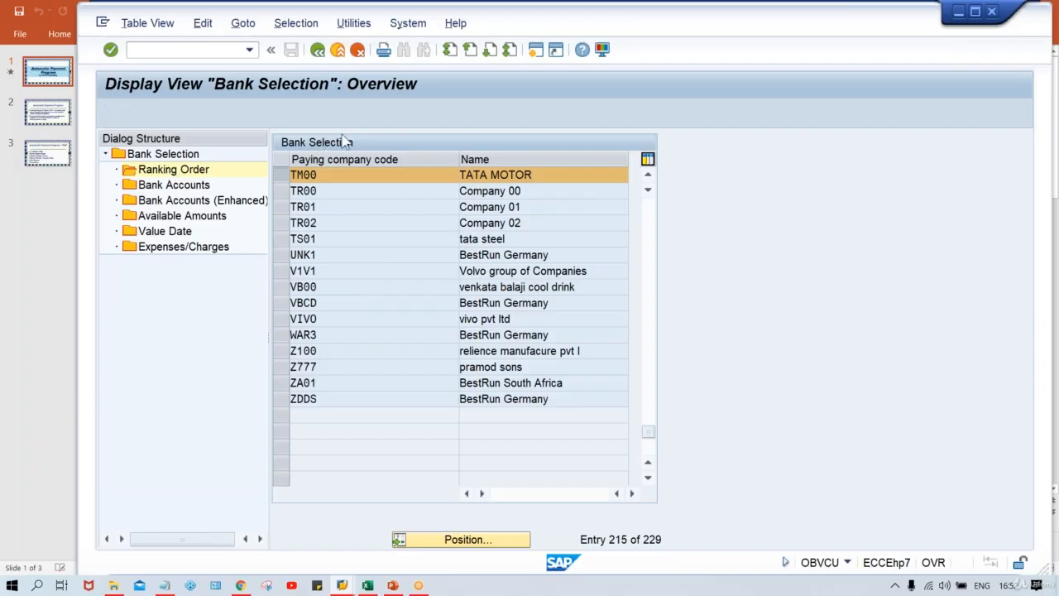
Start a new ranking order entry for TM00 with payment method T and currency INR
click(134, 116)
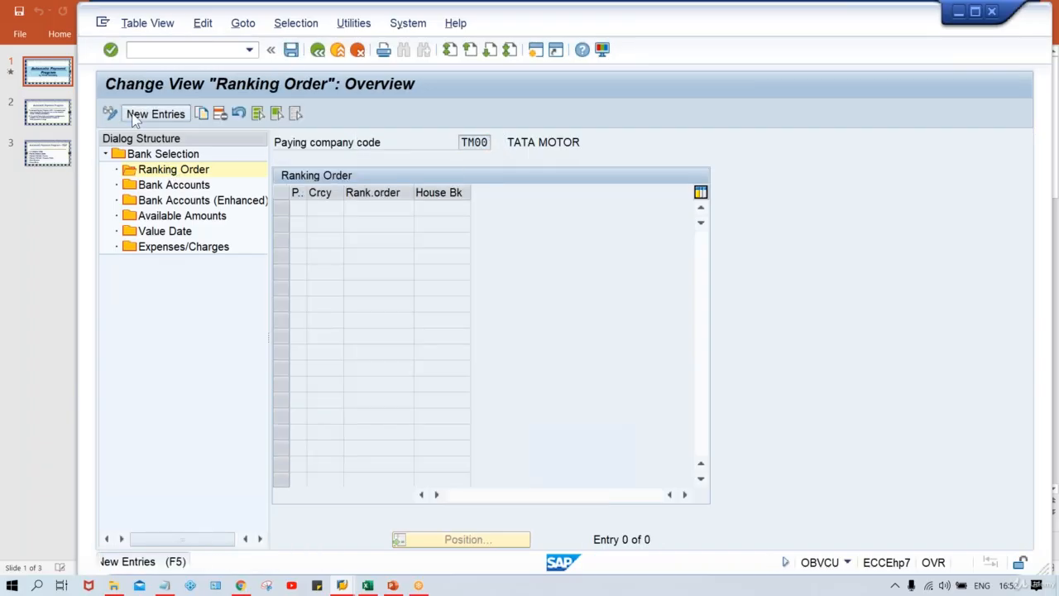
text(T)
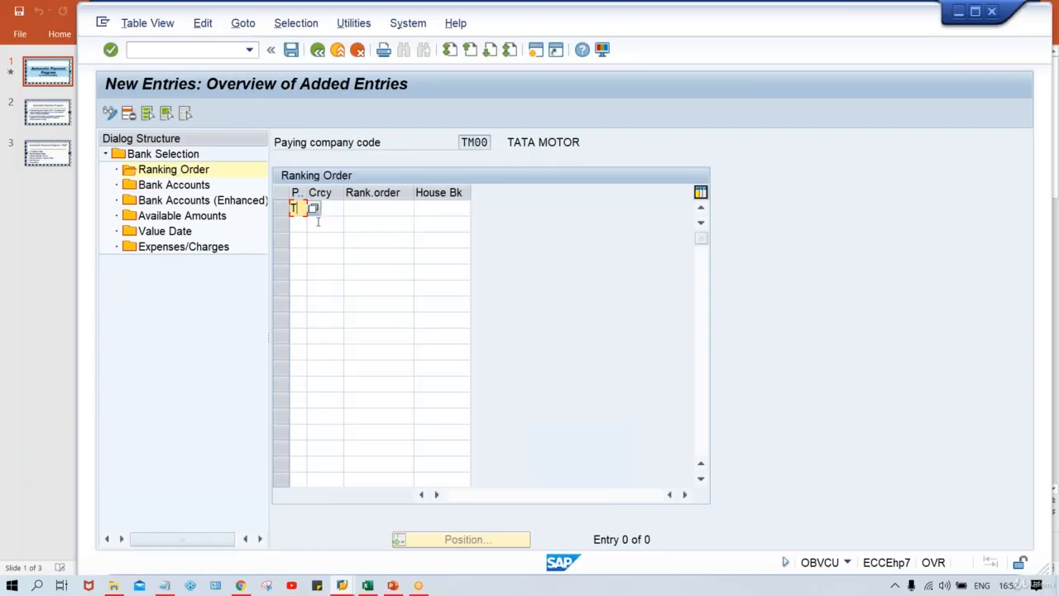
key(Tab)
text(INR)
key(Down)
key(Return)
key(Tab)
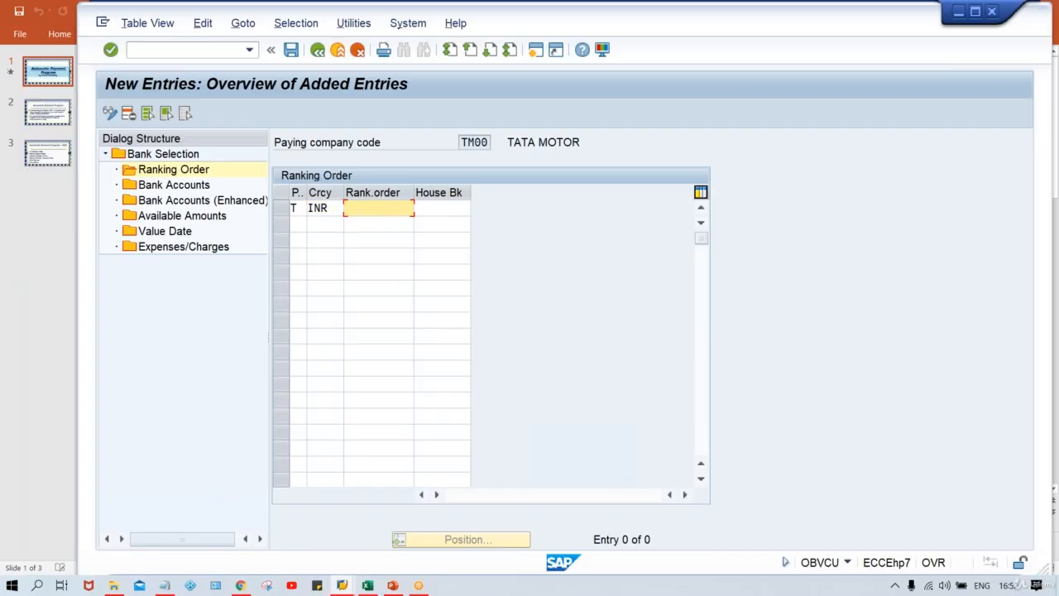
Give the new ranking order entry rank 1 and house bank HDFC, and confirm the entry
text(1)
key(Tab)
key(Down)
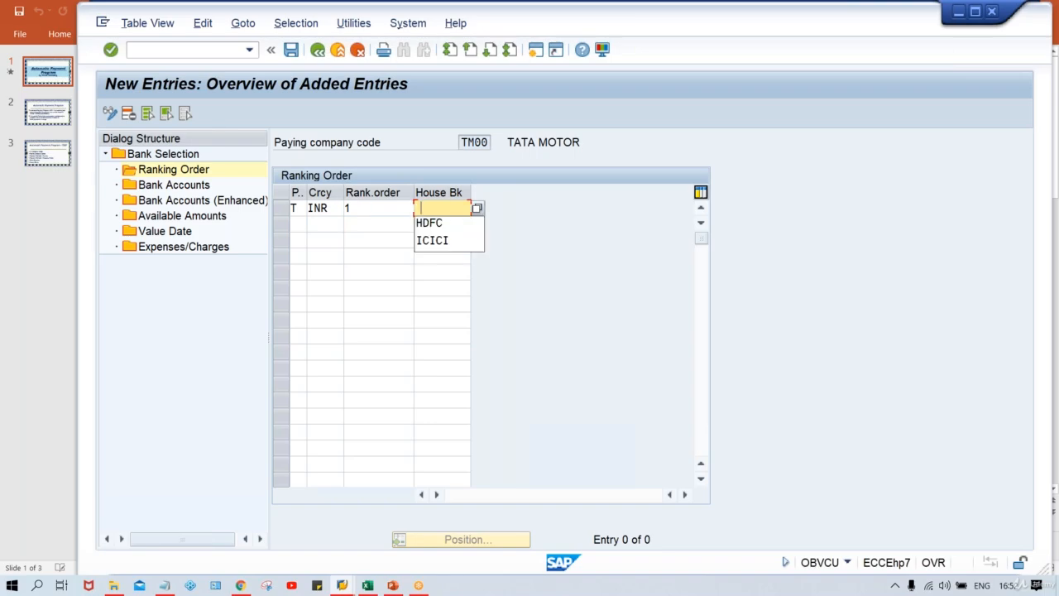
key(Down)
key(Return)
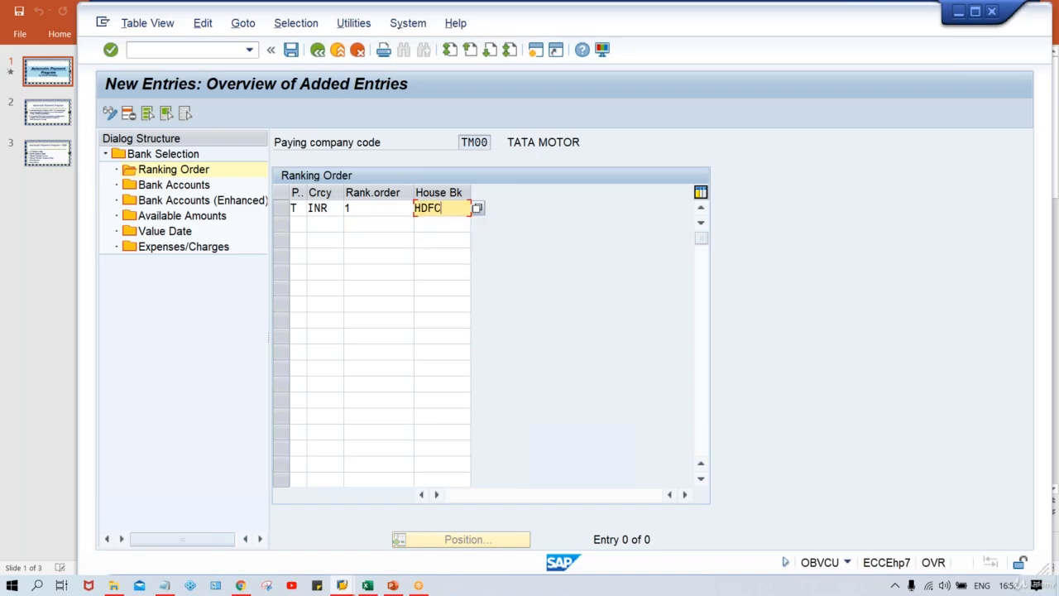
key(Return)
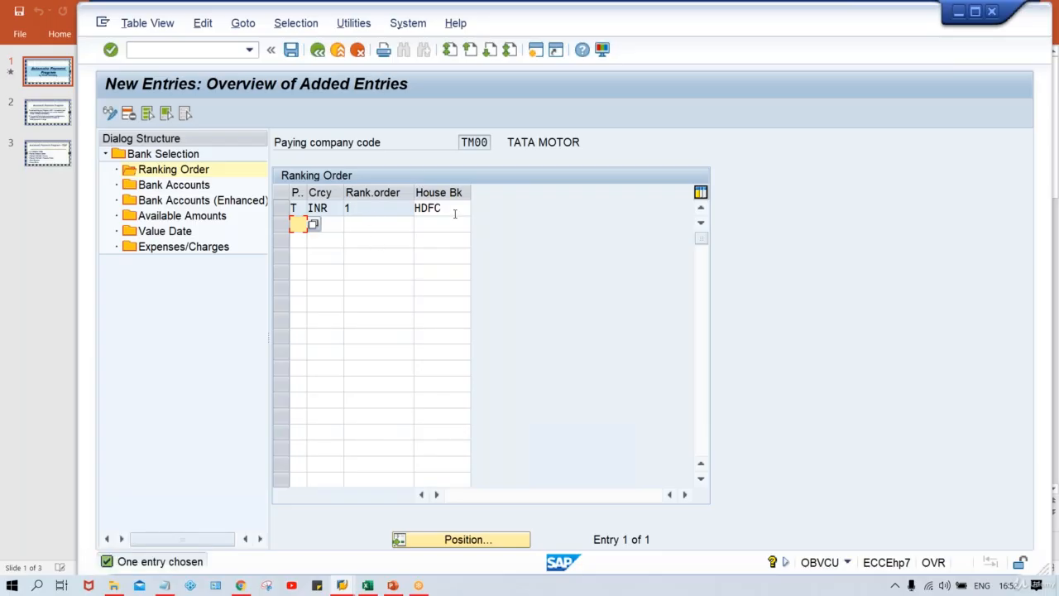
drag(455, 212, 405, 208)
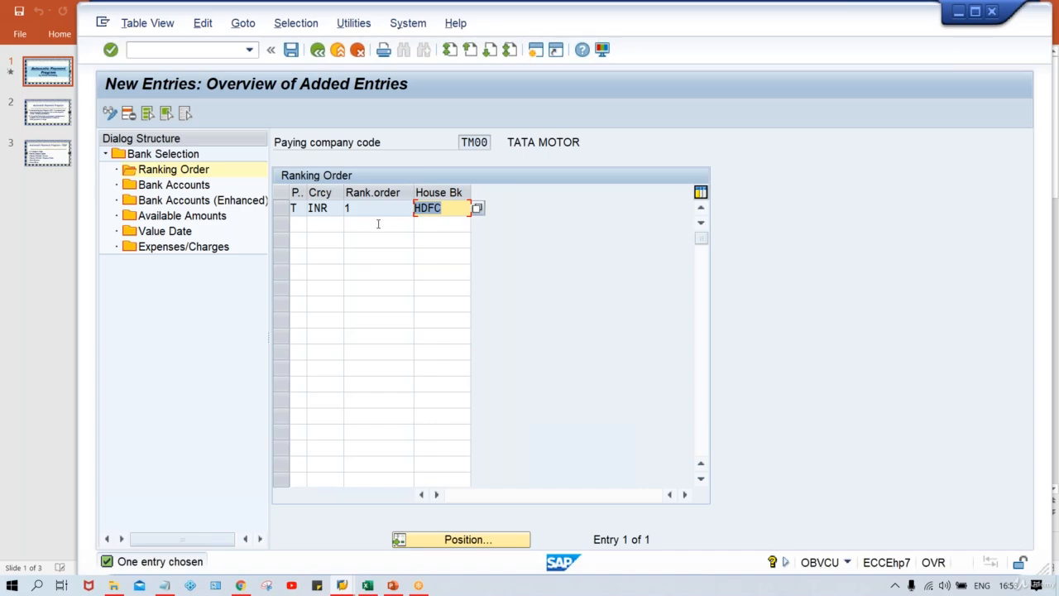
Start a new entry in Bank Accounts for house bank HDFC with payment method T and currency INR
double_click(153, 191)
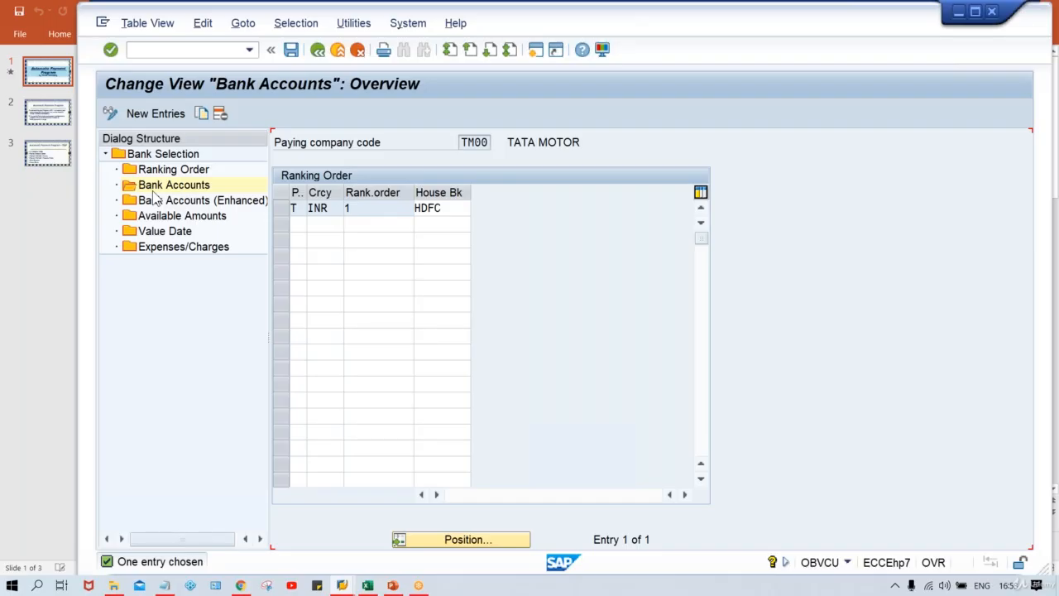
click(149, 113)
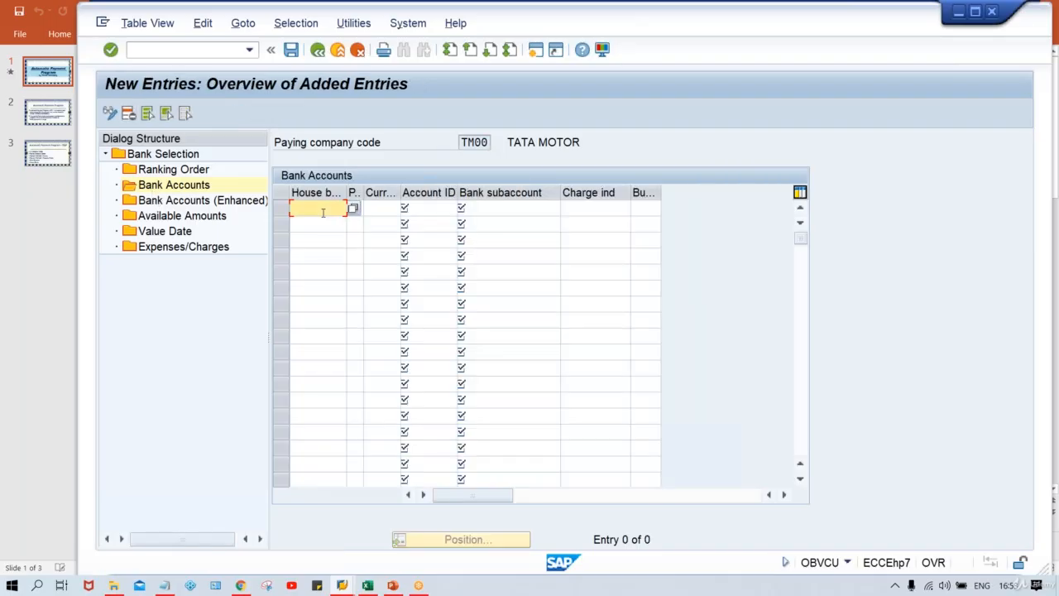
click(323, 212)
click(320, 226)
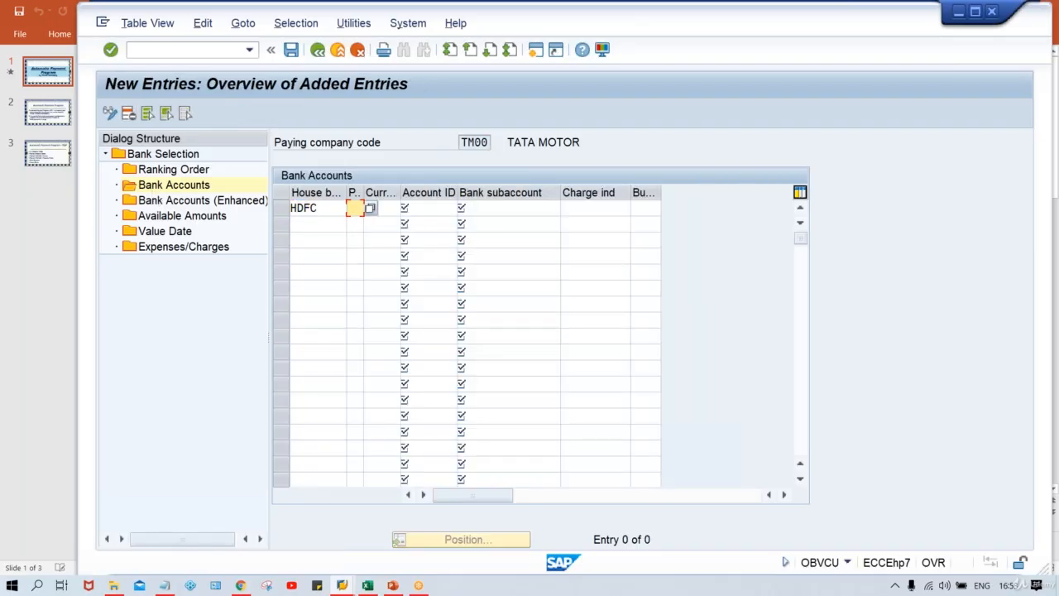
text(T)
click(388, 210)
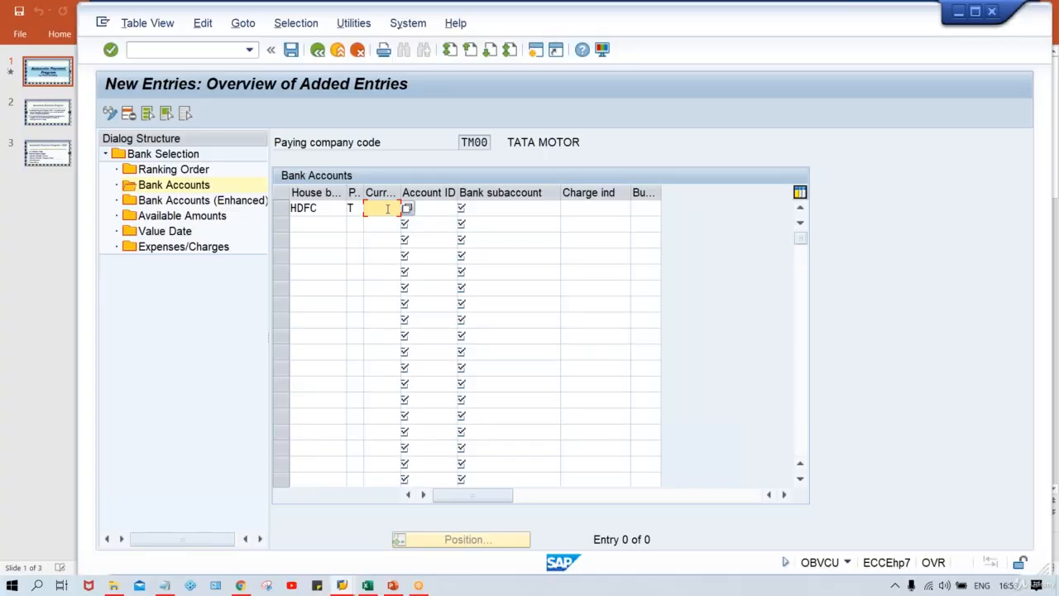
click(377, 221)
Assign account ID HDFC1 and bank subaccount 1000 to the HDFC bank account entry and confirm it
click(421, 212)
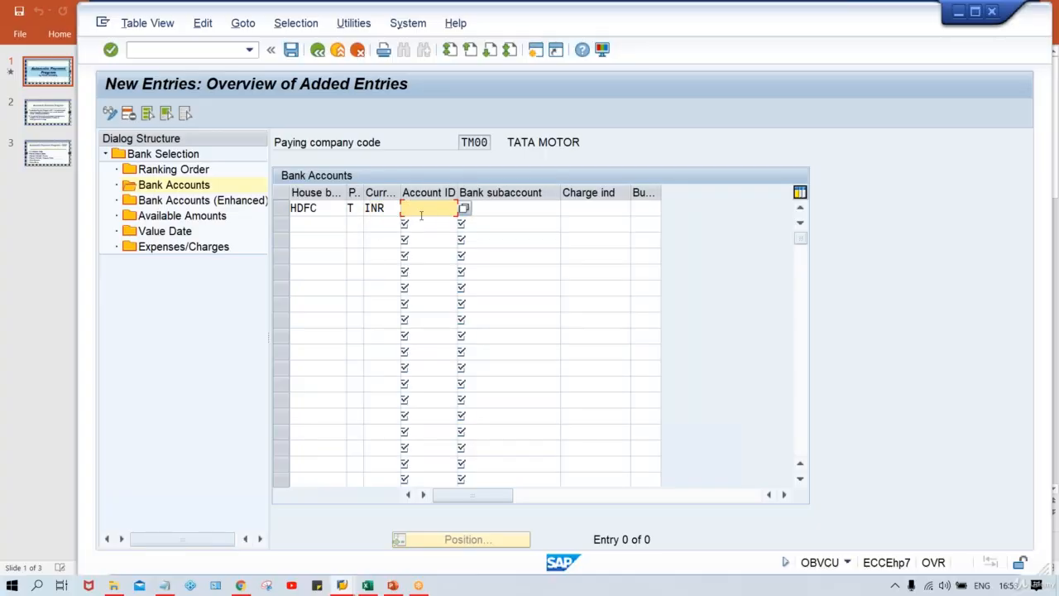
click(422, 216)
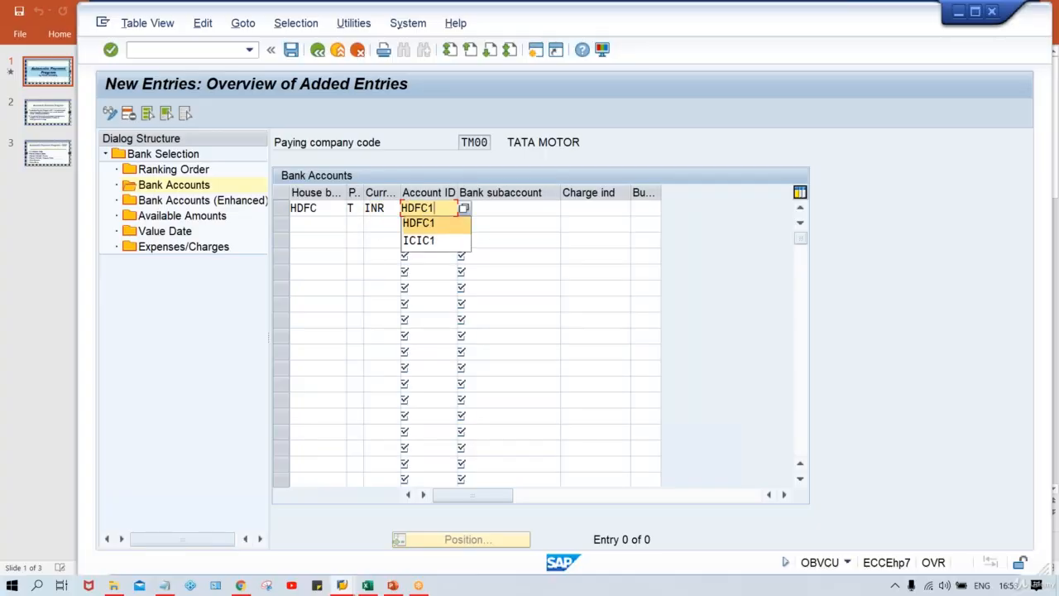
click(418, 223)
click(506, 216)
text(1000)
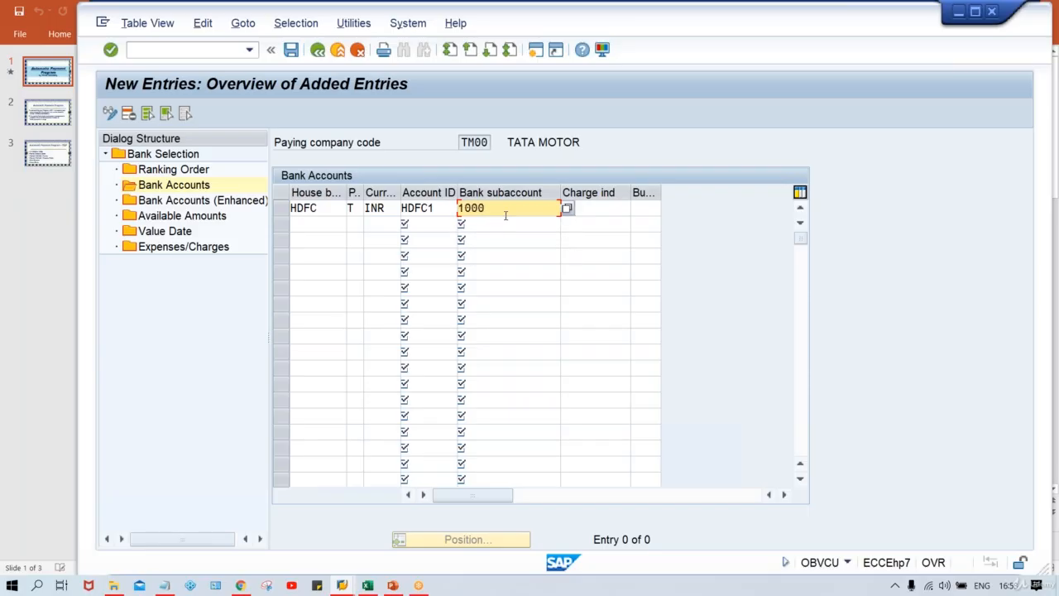
key(Return)
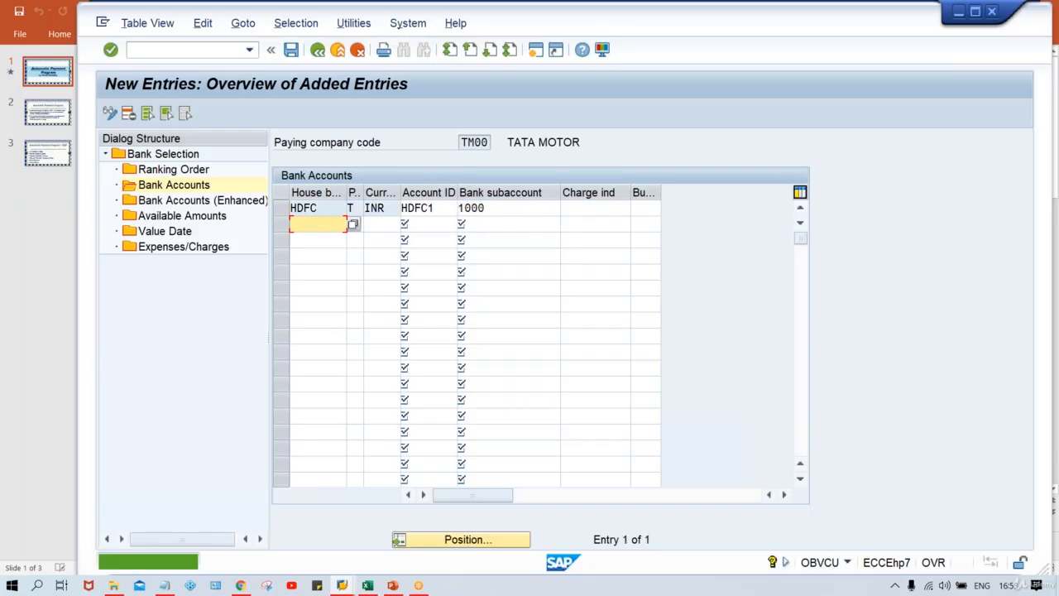
click(503, 213)
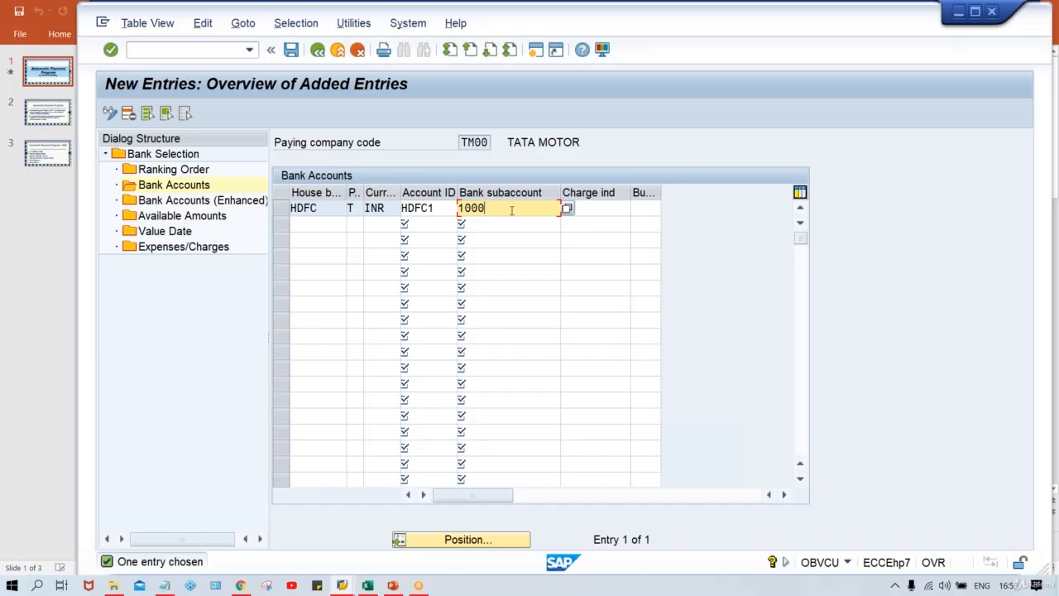
Start a new entry in Bank Accounts (Enhanced) for house bank HDFC with payment method T and currency INR
double_click(169, 200)
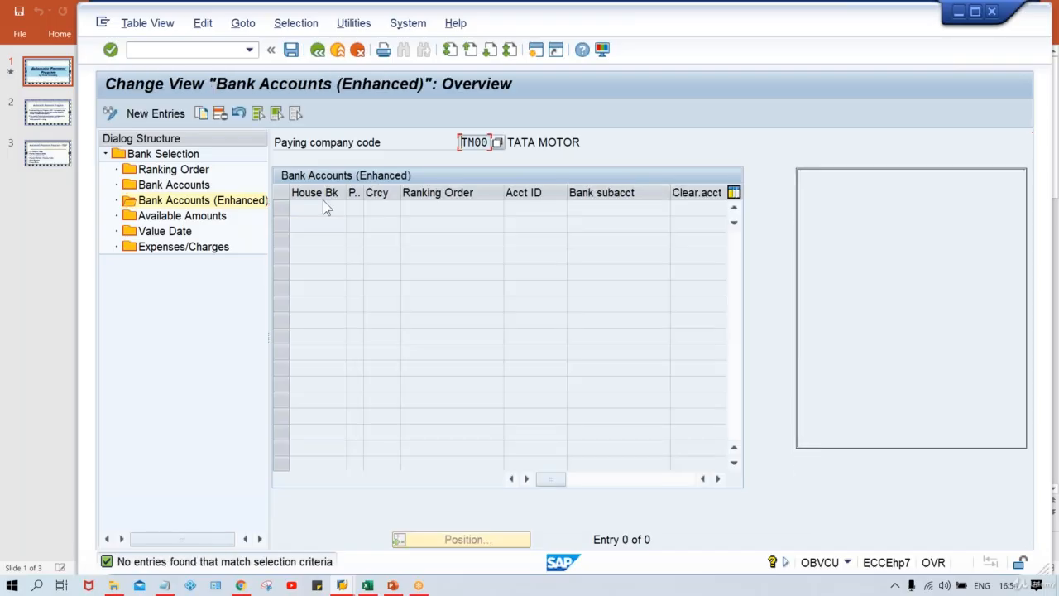
click(182, 117)
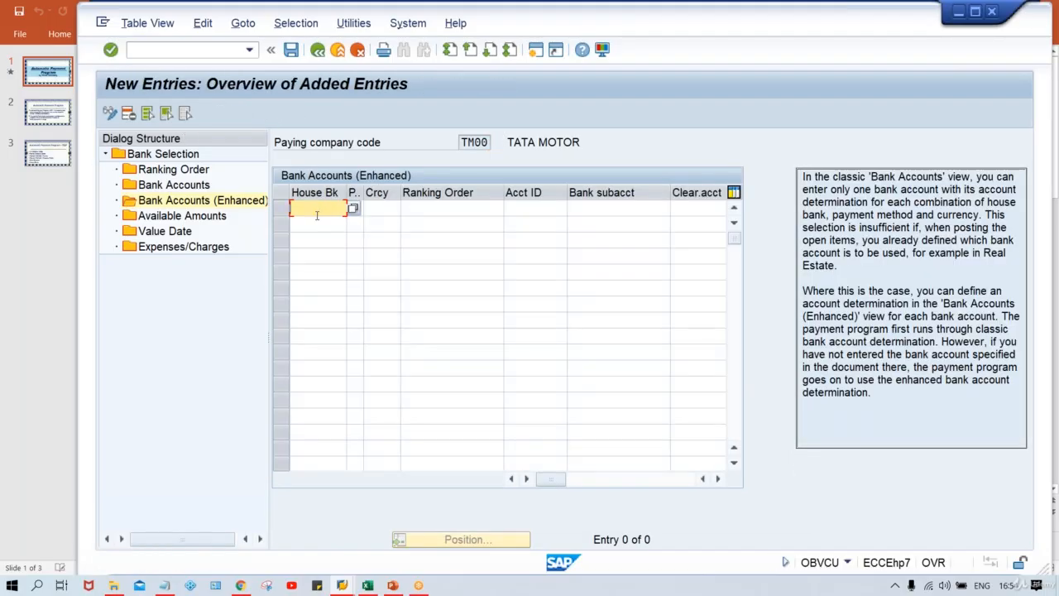
click(317, 208)
click(333, 224)
click(356, 209)
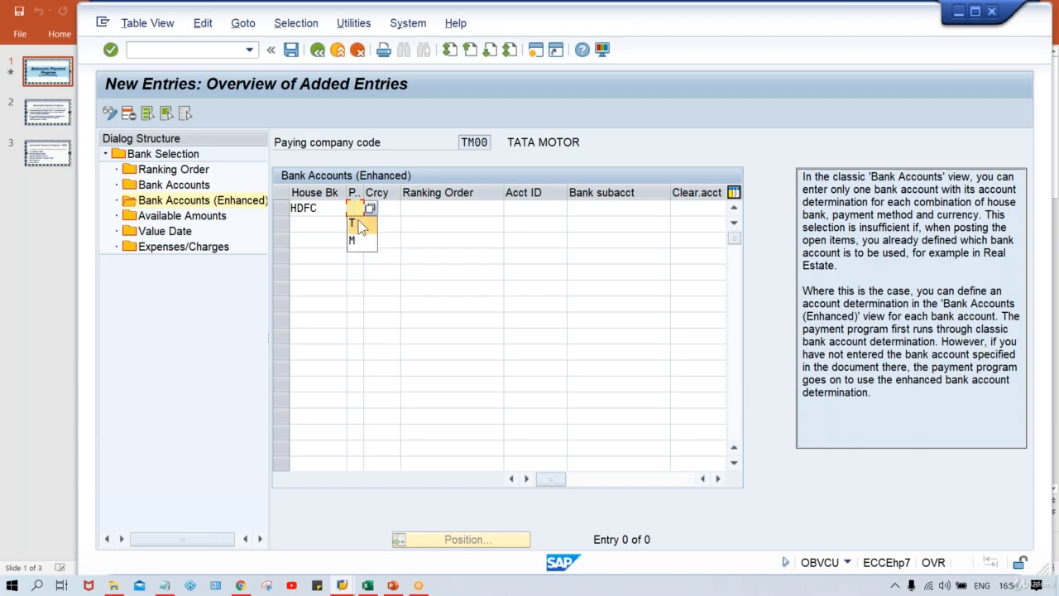
click(361, 224)
click(380, 219)
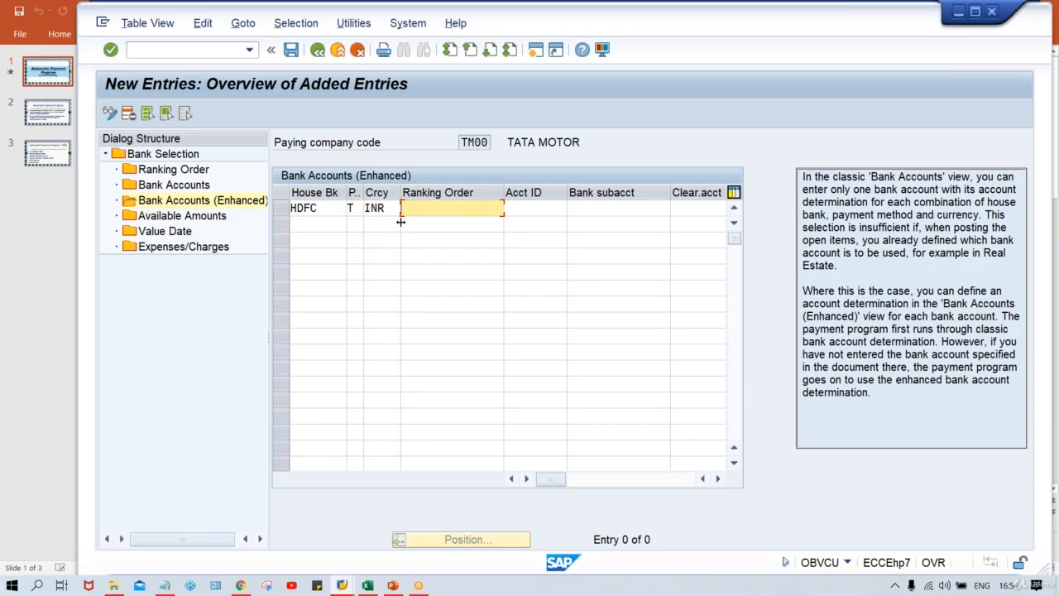
Complete the enhanced bank account entry with ranking order 1, account ID HDFC1 and bank subaccount 1000
text(1)
key(Tab)
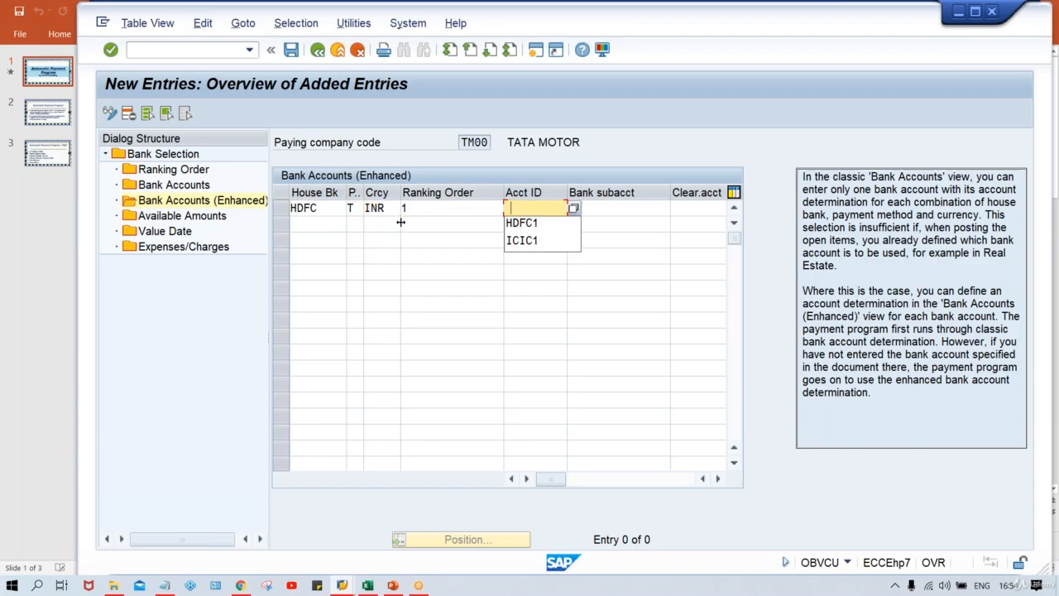
key(Return)
key(Tab)
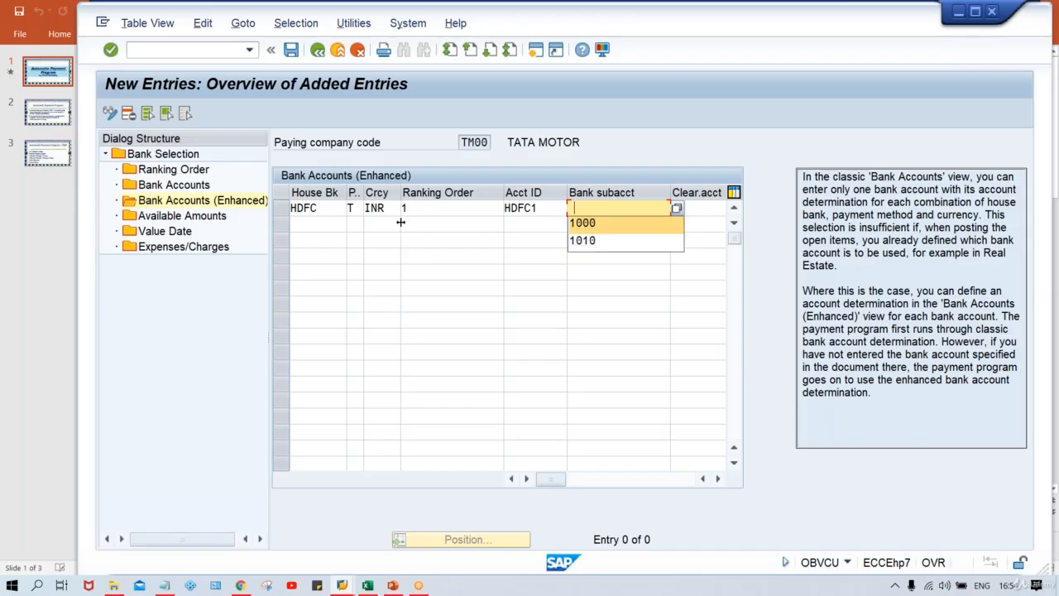
key(Return)
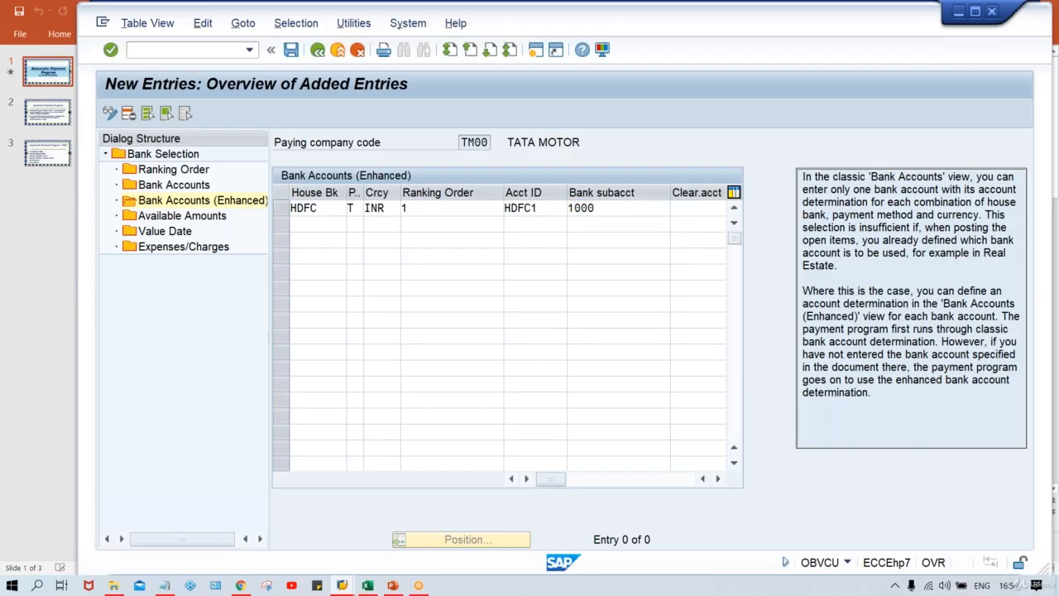
key(Return)
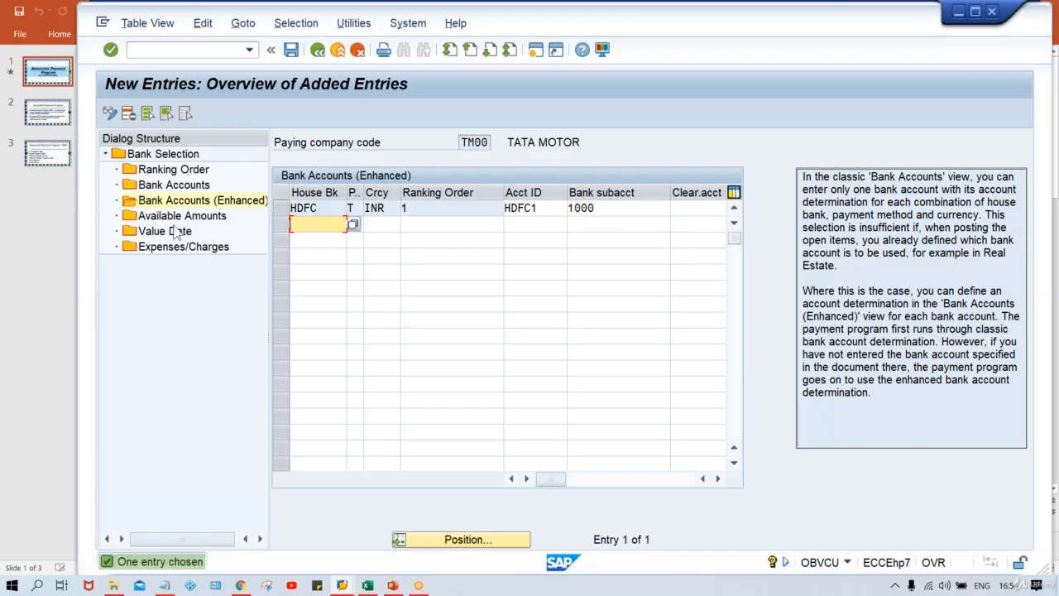
Start a new entry in Available Amounts for house bank HDFC with account ID HDFC1
click(186, 217)
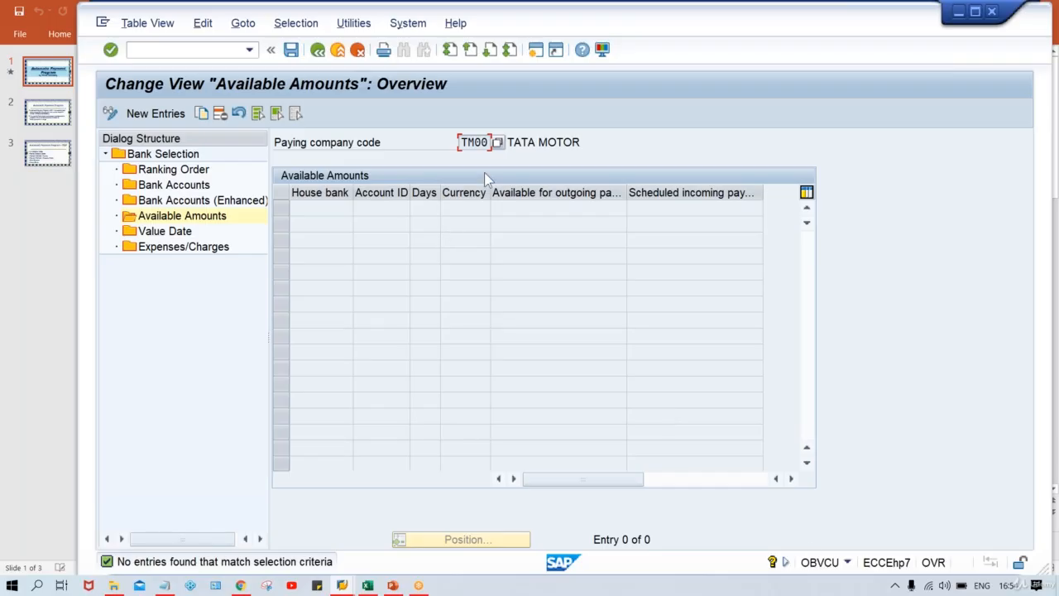
click(156, 113)
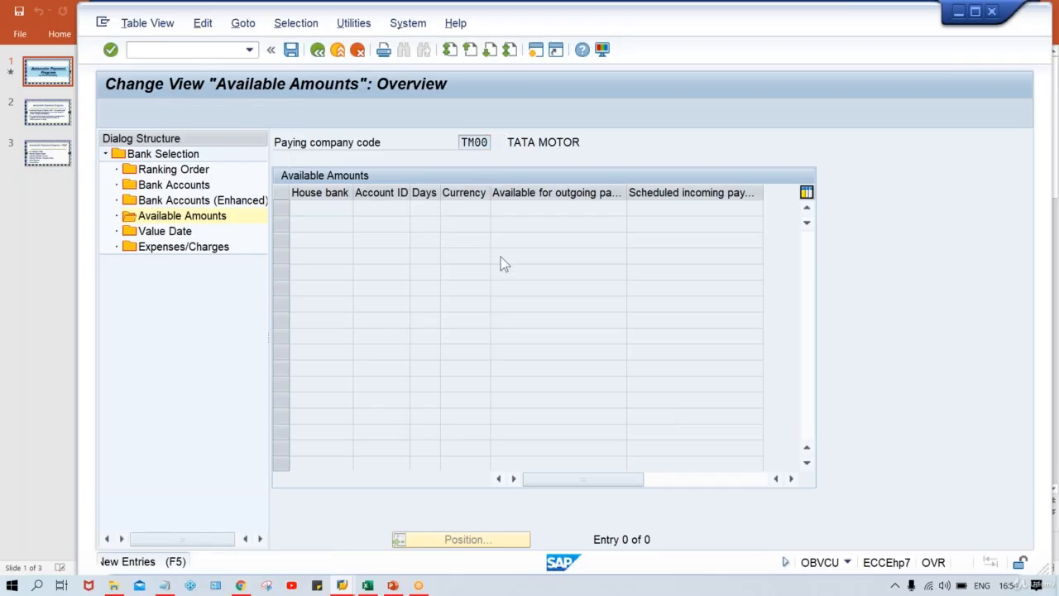
key(BackSpace)
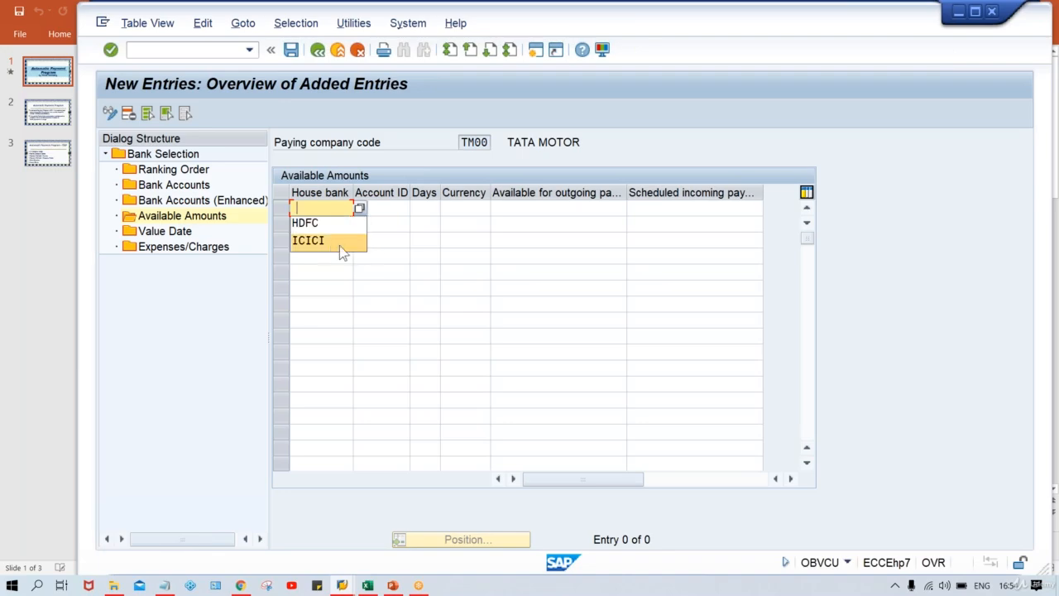
click(311, 225)
key(BackSpace)
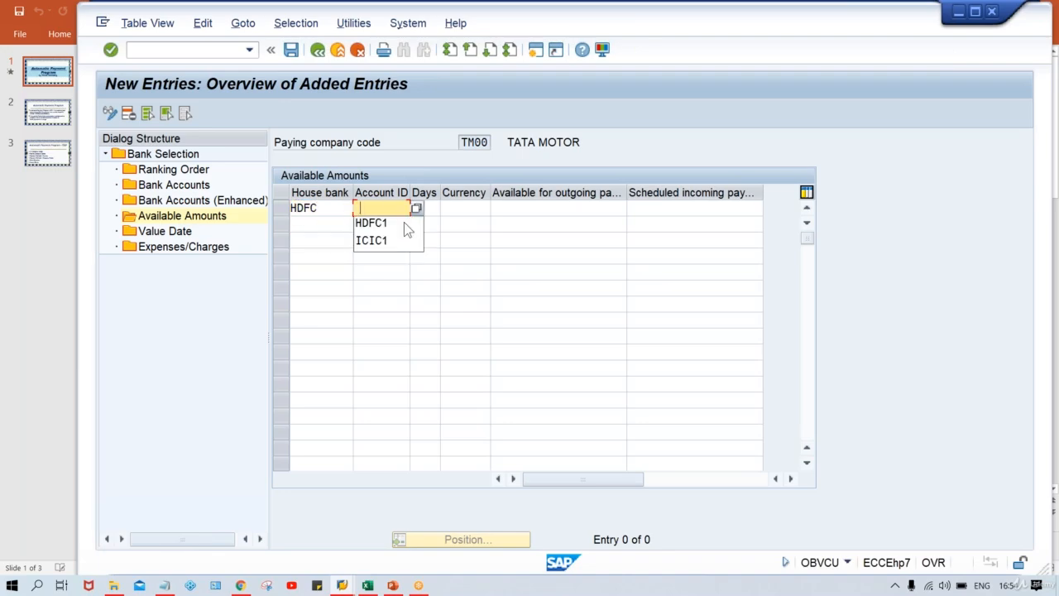
click(394, 225)
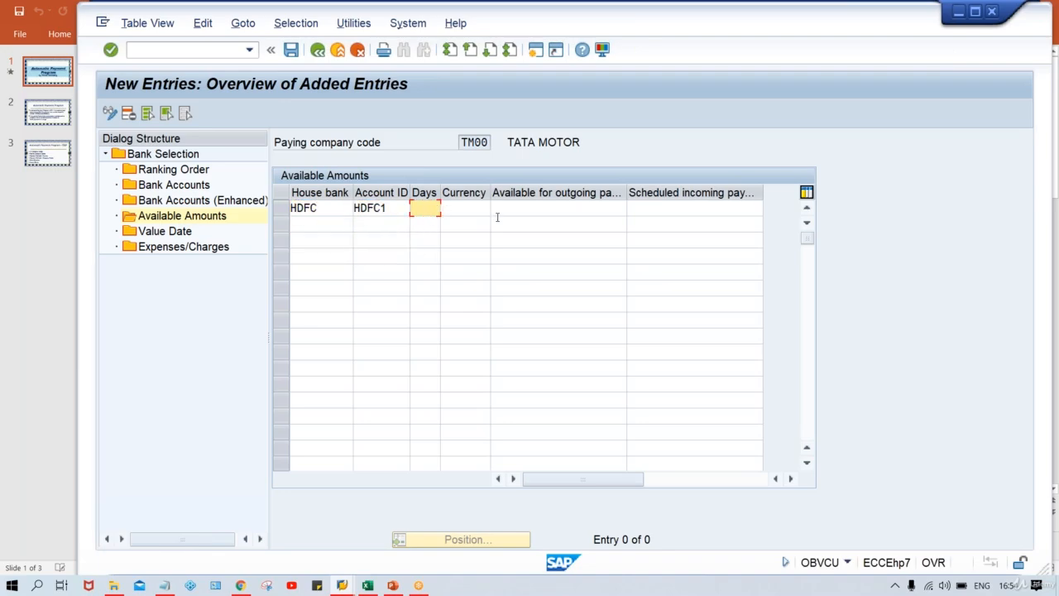
Complete the available amounts entry with 1 day, currency INR and 999999999 available for outgoing payment, and confirm it
text(1)
key(Tab)
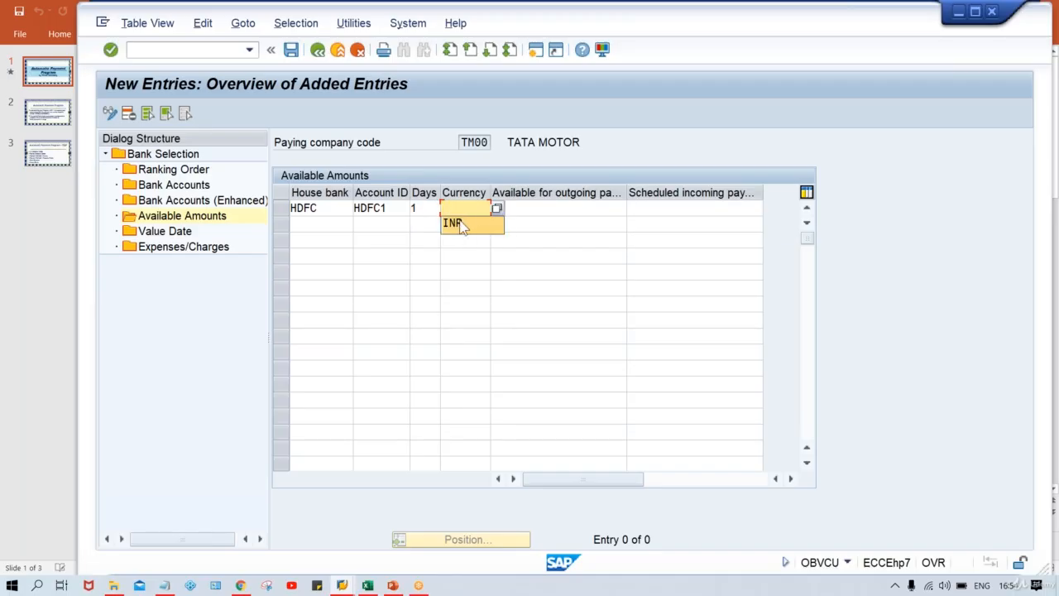
click(534, 240)
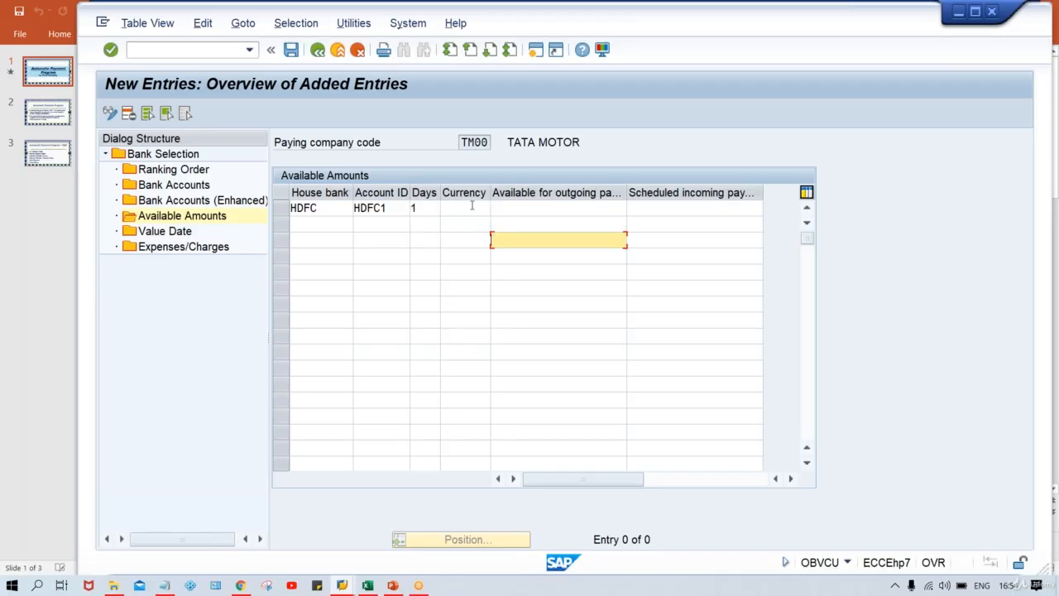
click(471, 207)
click(473, 224)
key(Tab)
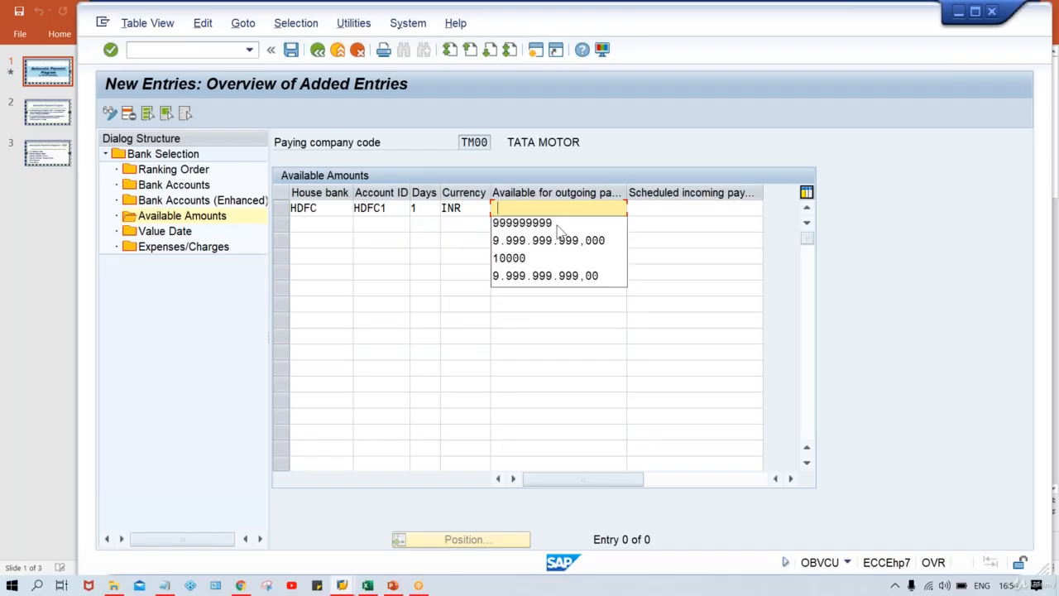
click(543, 225)
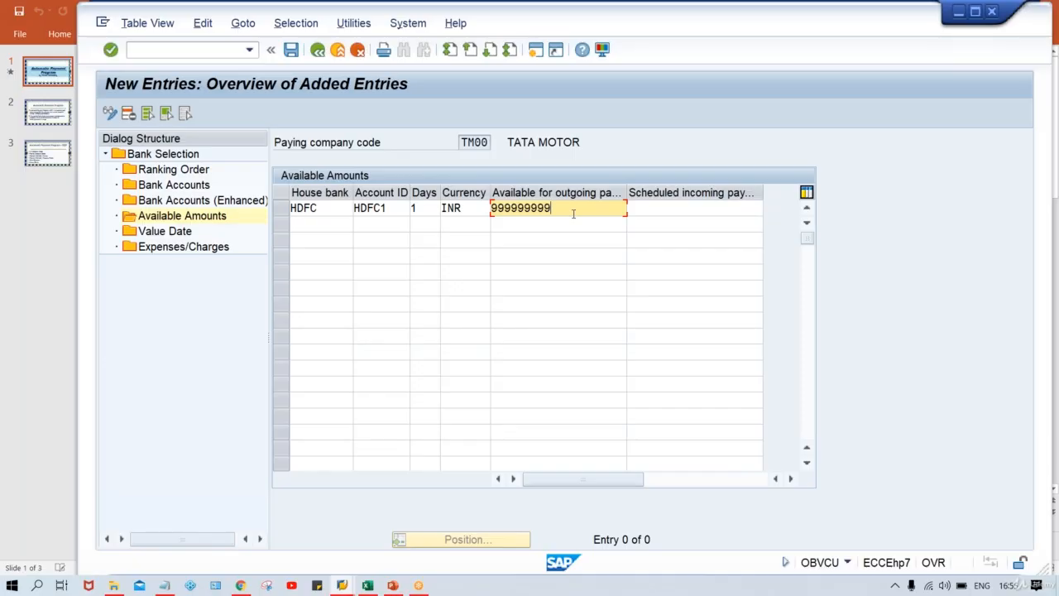
key(Return)
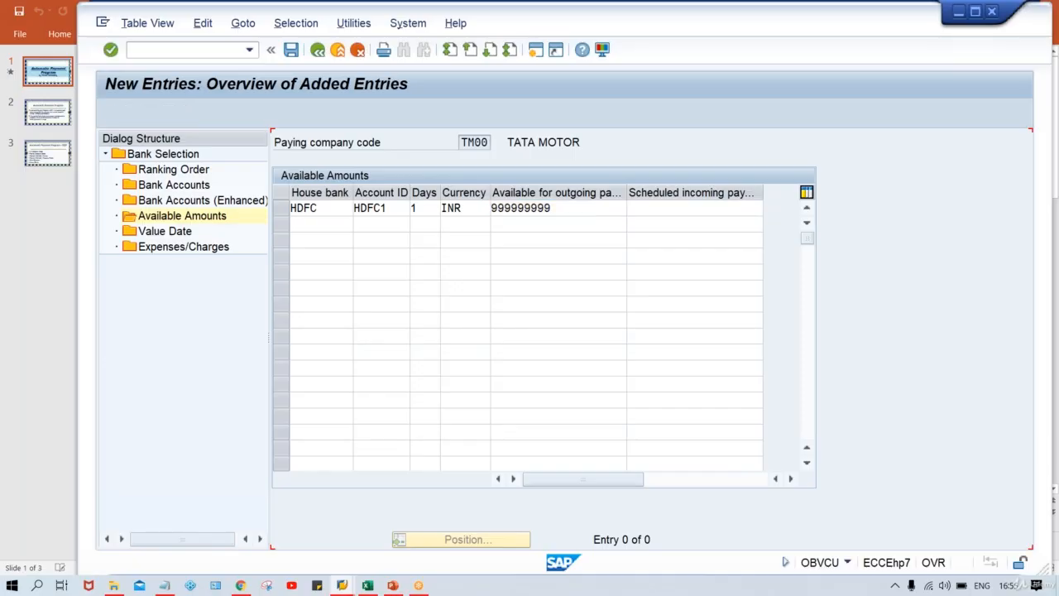
Save the HDFC available amounts entry to the TATA MOTOR customizing request
click(585, 211)
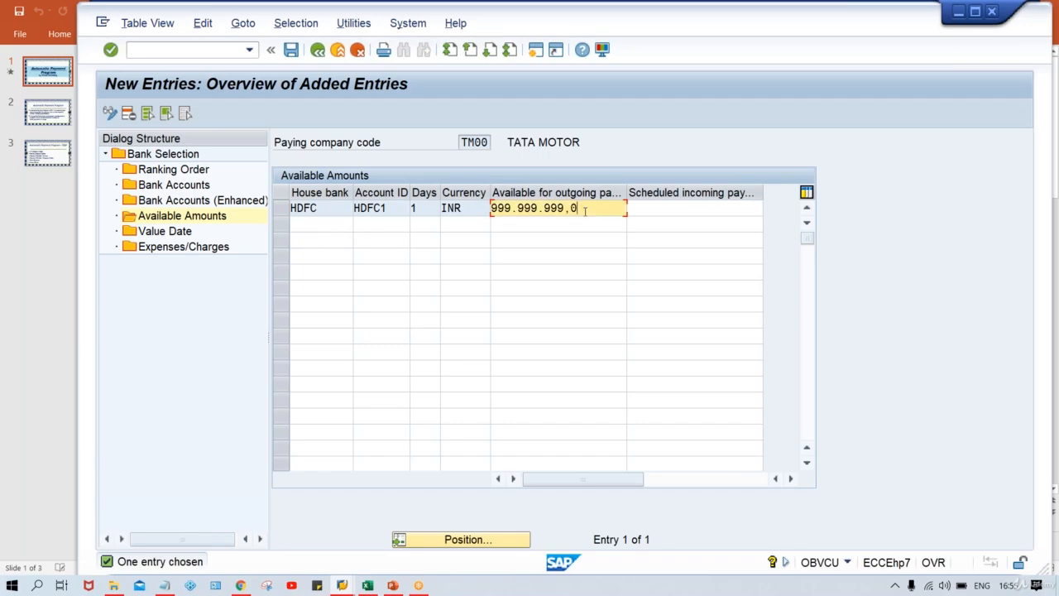
key(Return)
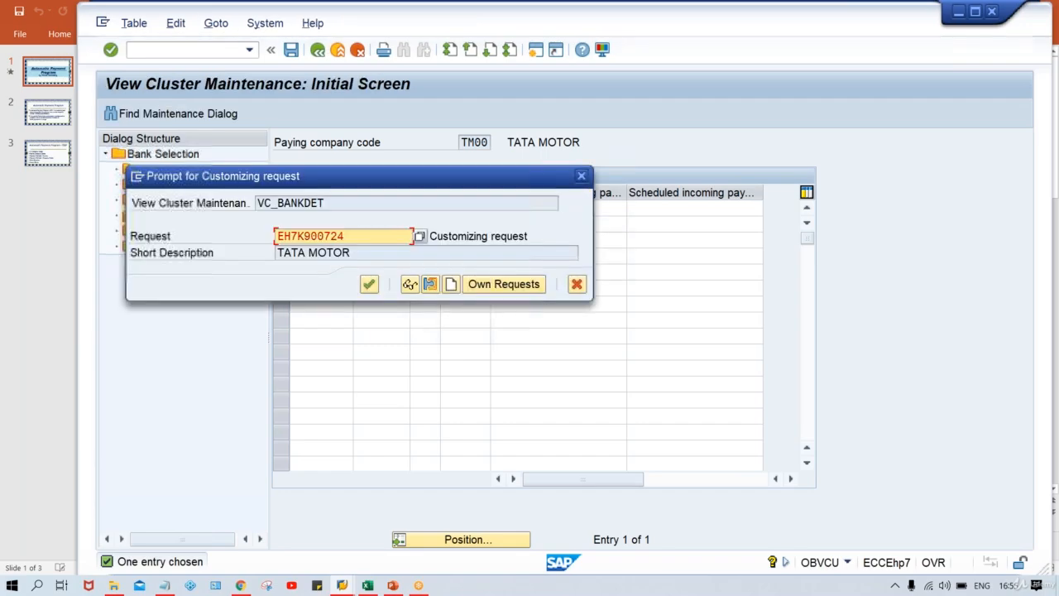
key(Return)
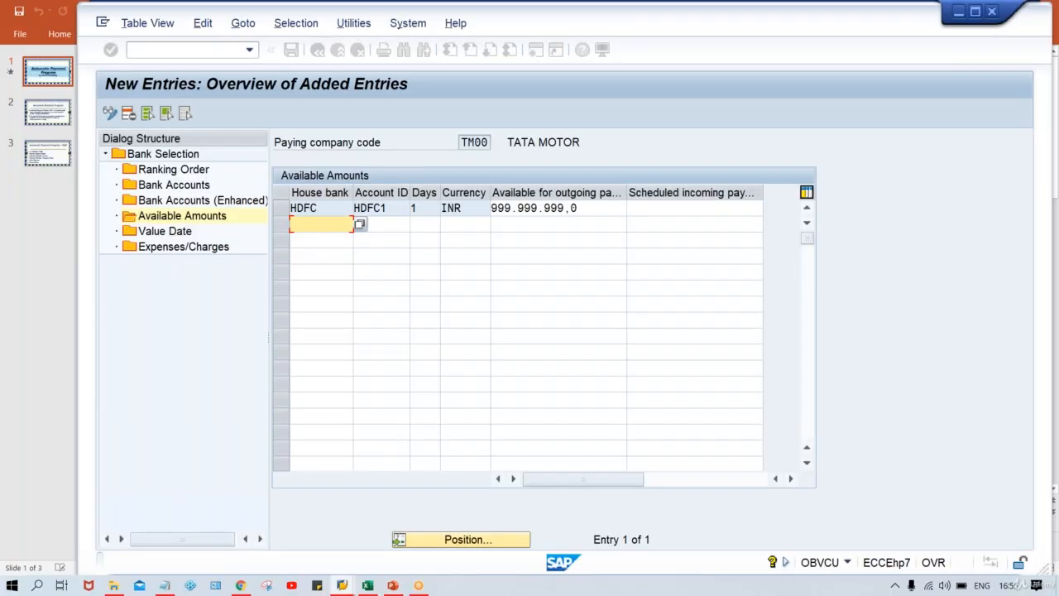